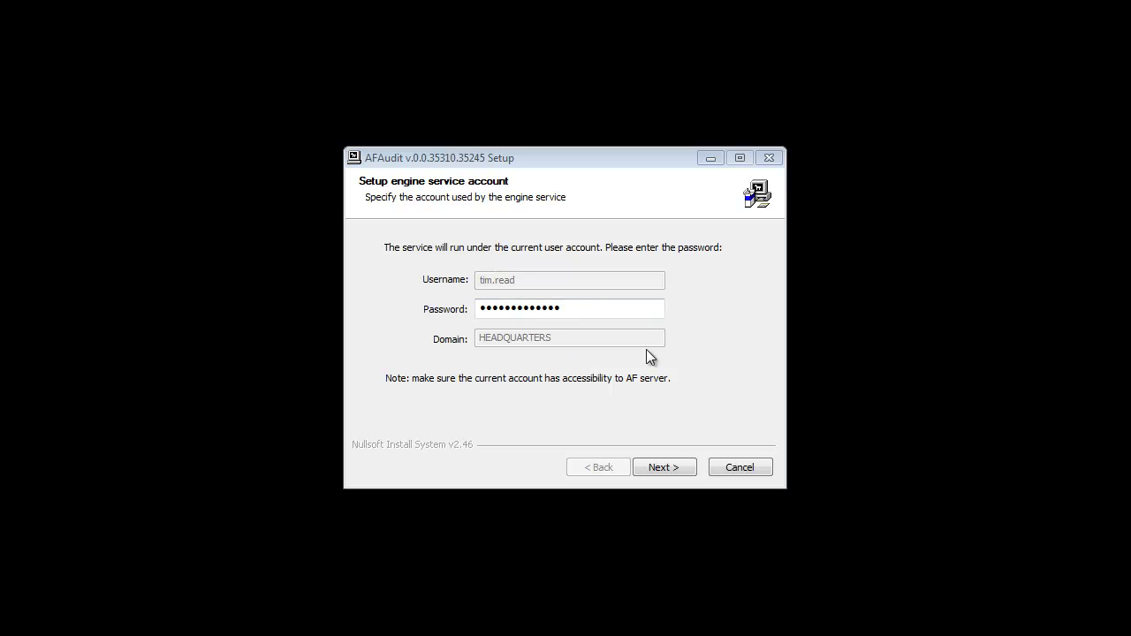
# Step: Continue past the service account page and configure the SQL Server connection with server name botev and Windows Authentication
pyautogui.click(664, 469)
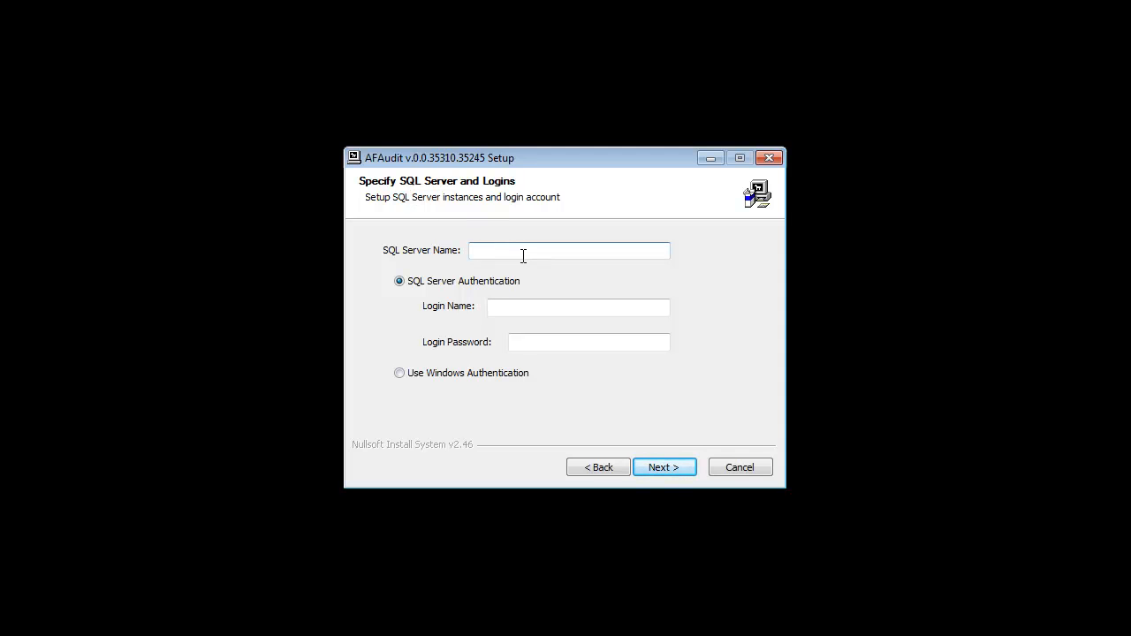
pyautogui.write('botev')
pyautogui.click(476, 374)
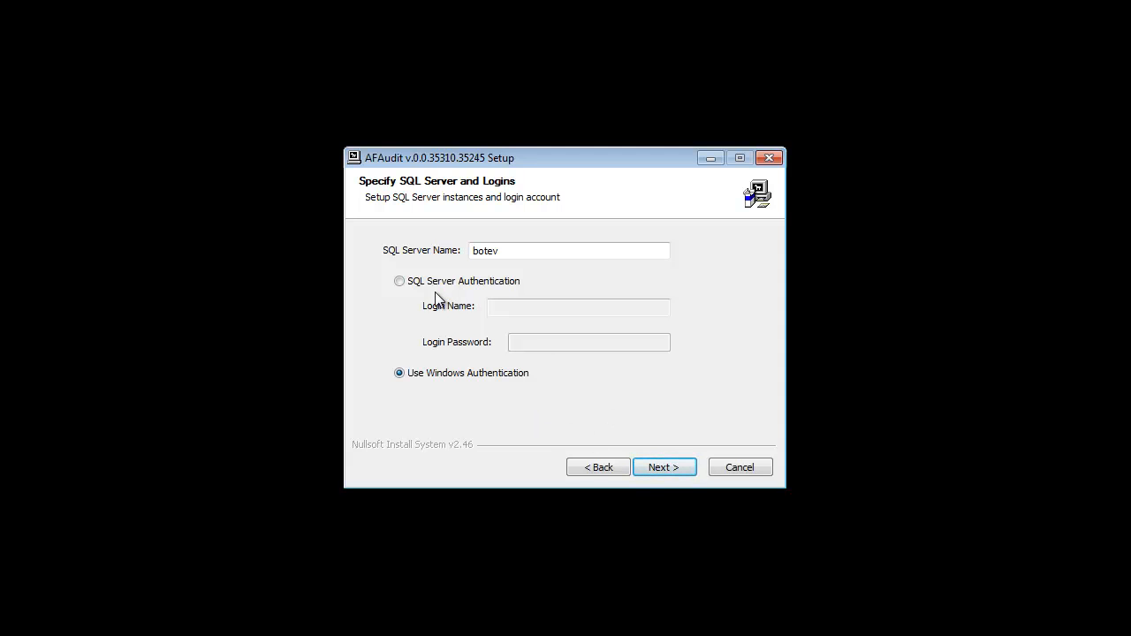
pyautogui.click(675, 465)
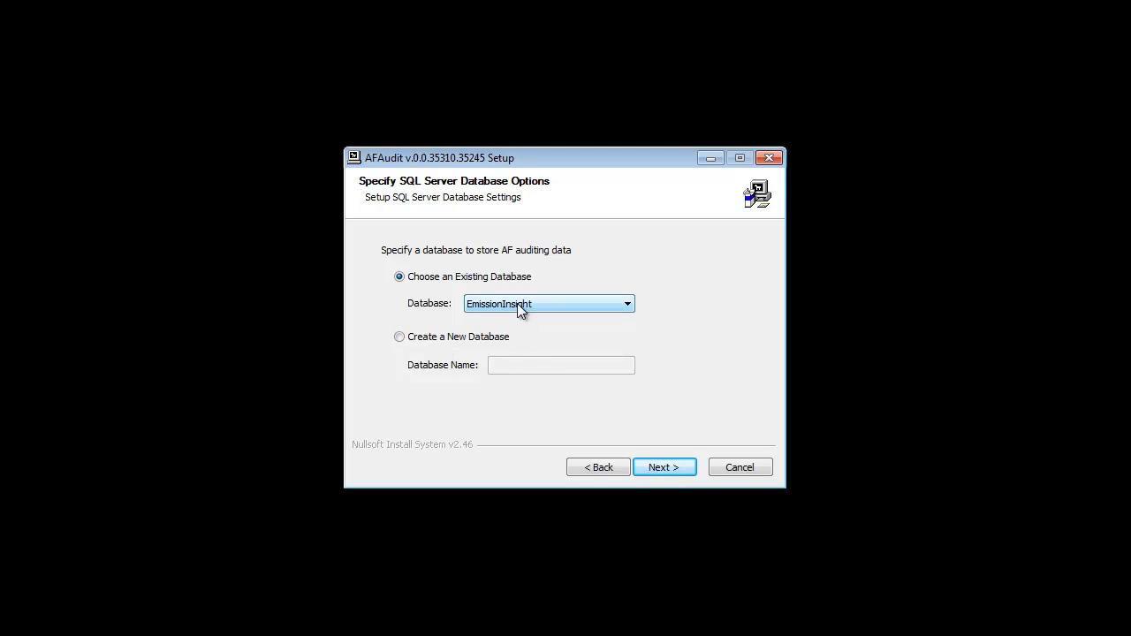
# Step: Create a new SQL Server database named AFAuditor to store the AF auditing data
pyautogui.click(442, 337)
pyautogui.click(515, 367)
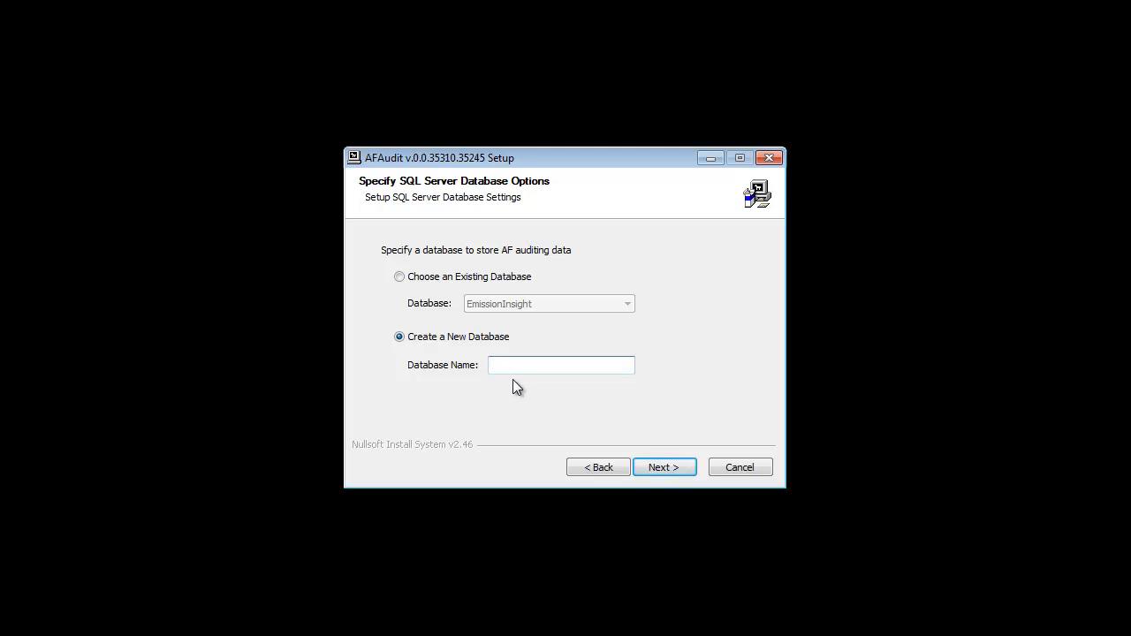
pyautogui.write('AFAuditor')
pyautogui.click(676, 467)
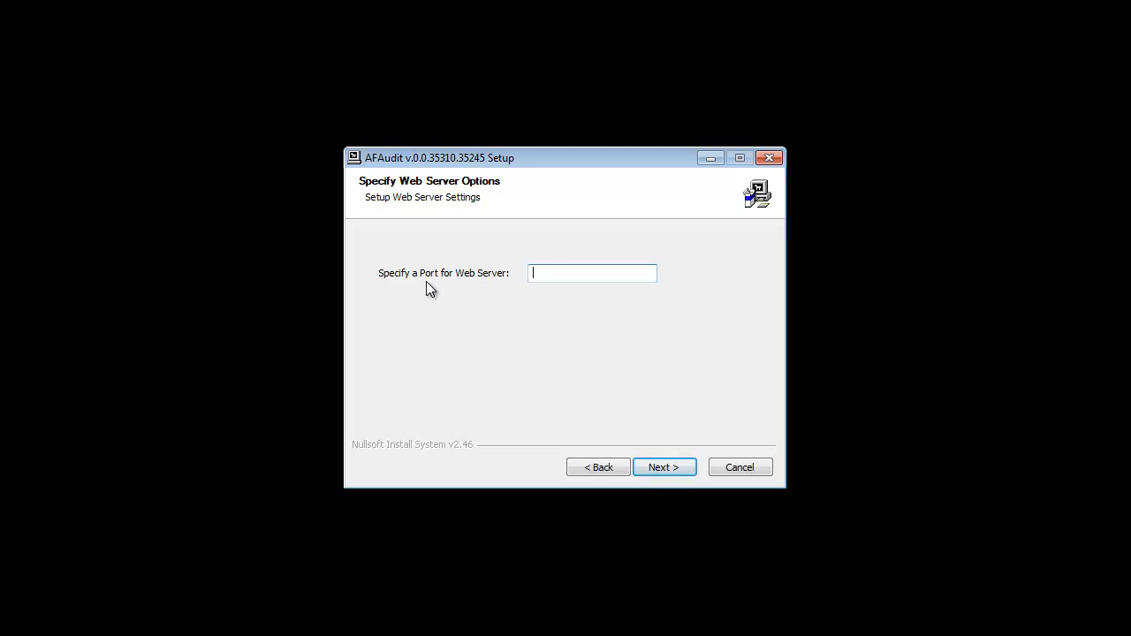
# Step: Set the web server port to 24000 and finish the installation with the AF Audit setting page started
pyautogui.click(549, 273)
pyautogui.write('24000')
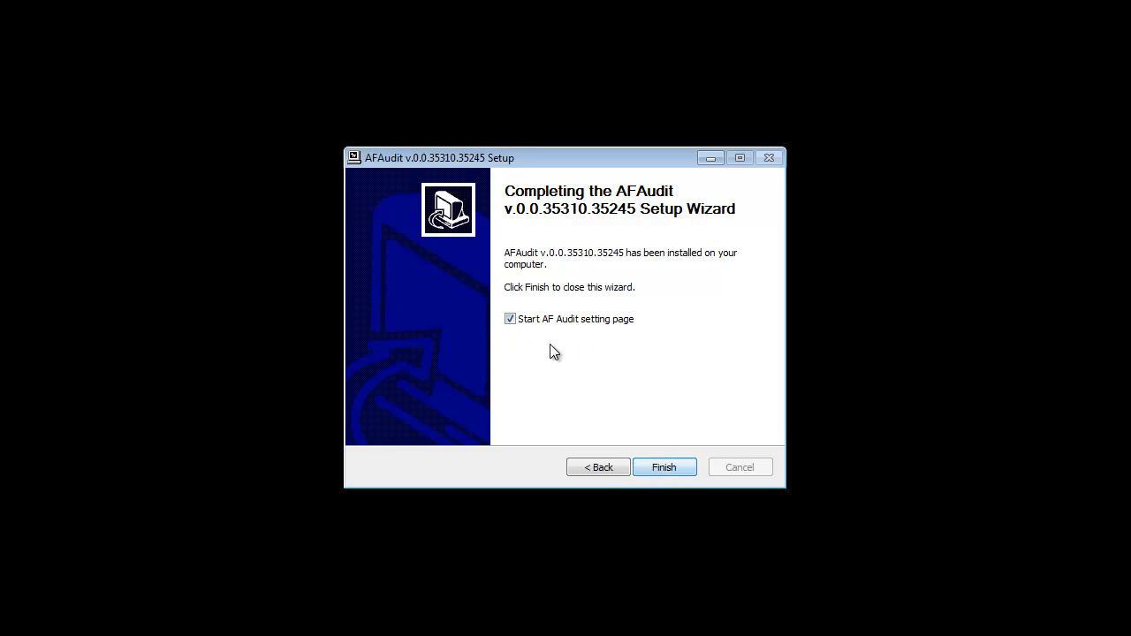
pyautogui.click(675, 469)
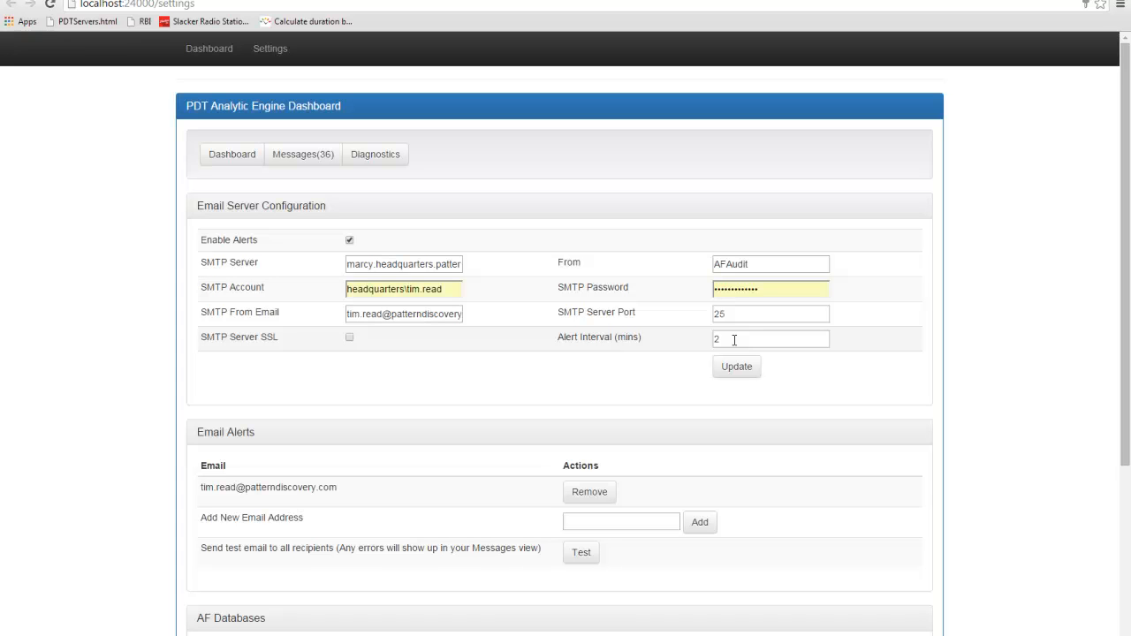
# Step: Save the email server configuration and review the logged info messages before returning to the settings
pyautogui.click(728, 368)
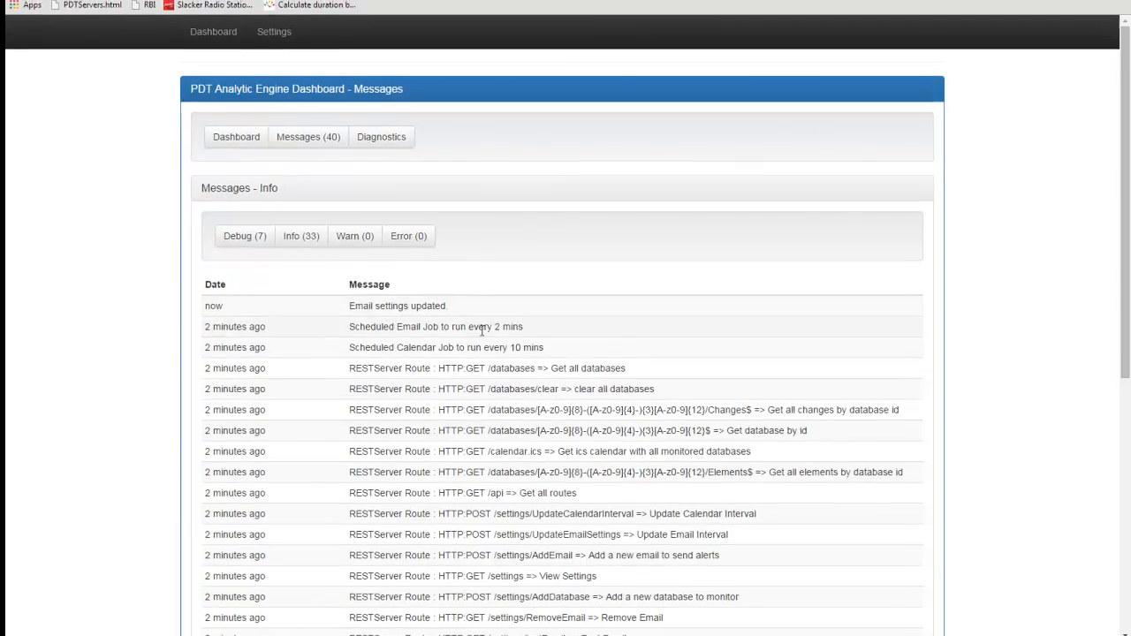
pyautogui.scroll(-5, 500, 404)
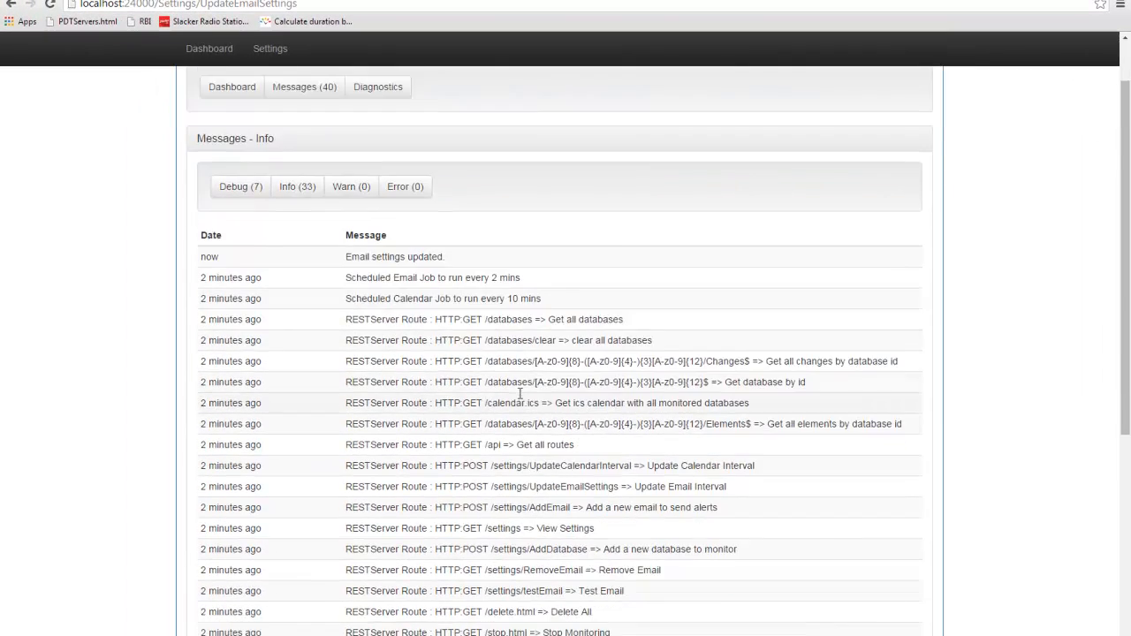
pyautogui.scroll(5, 438, 422)
pyautogui.scroll(1, 438, 422)
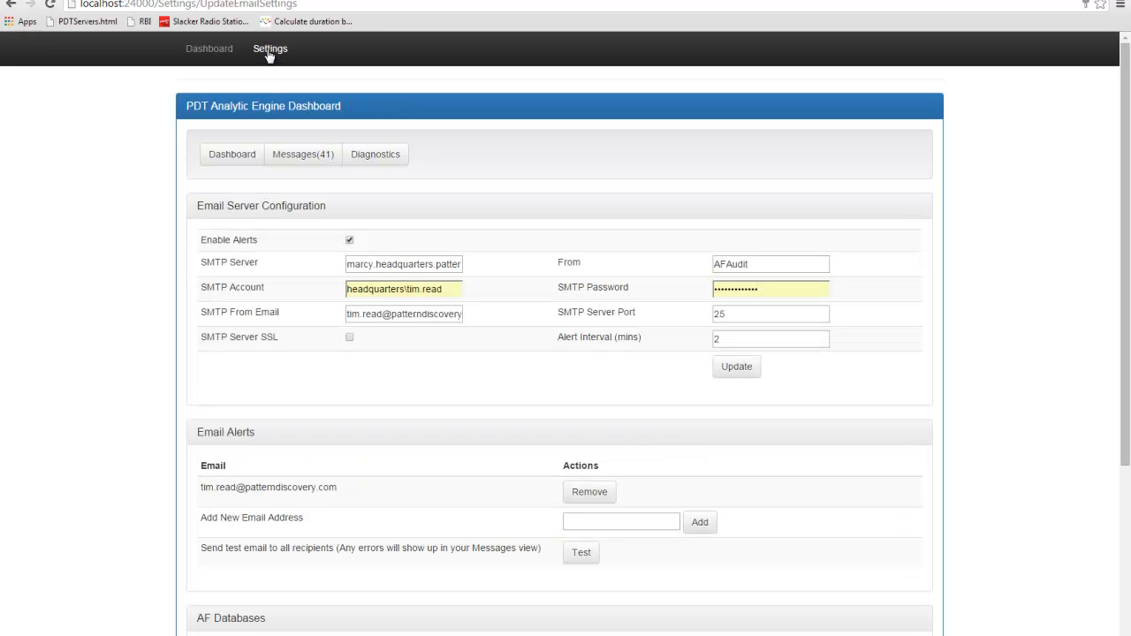
pyautogui.click(269, 51)
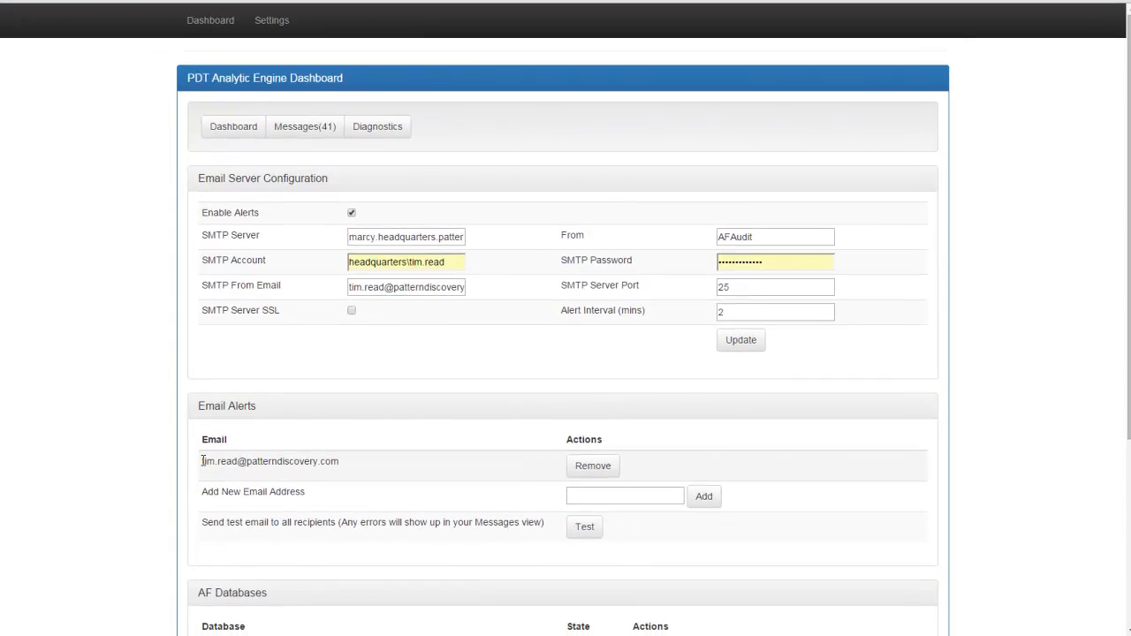
# Step: Send a test email to all alert recipients and open the received PDT AF Audit message in Outlook
pyautogui.moveTo(202, 461); pyautogui.dragTo(344, 464)
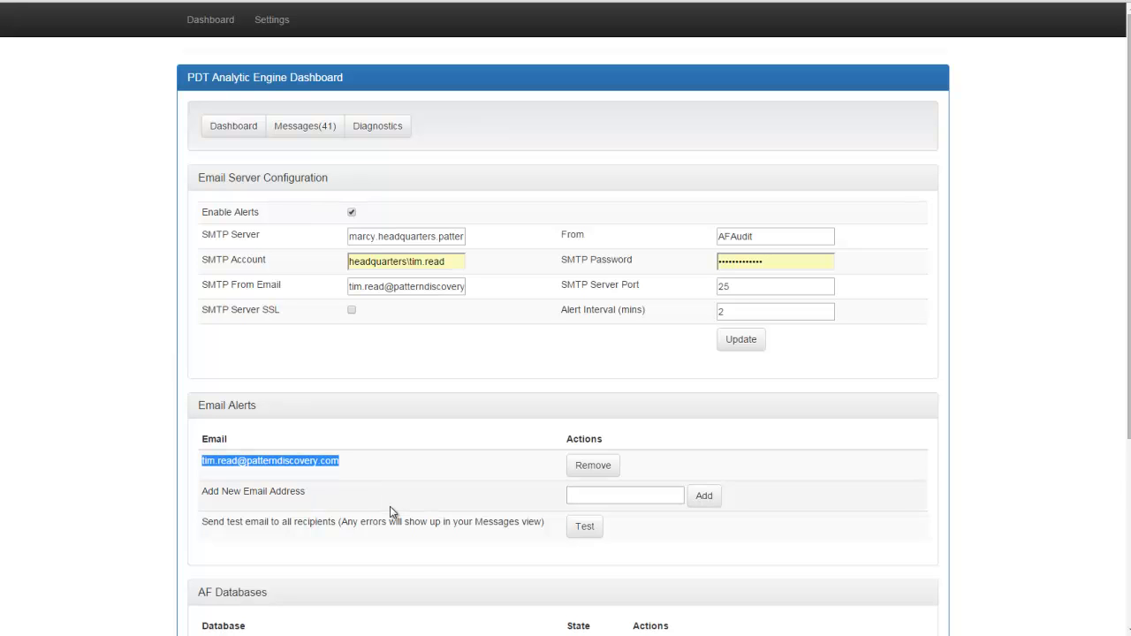
pyautogui.click(583, 529)
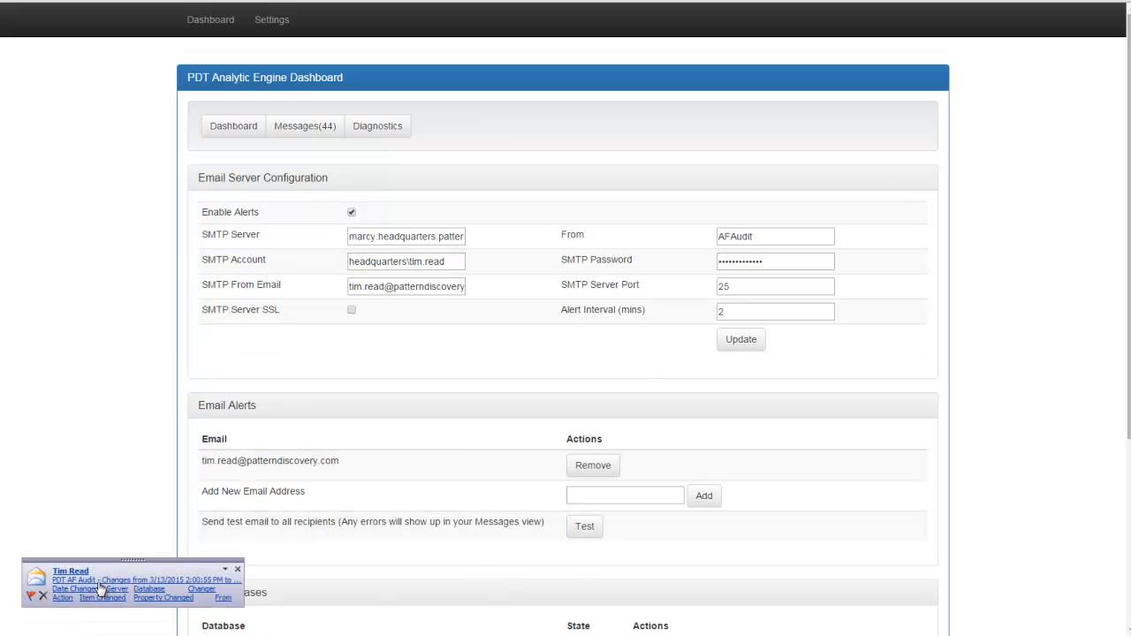
pyautogui.click(99, 584)
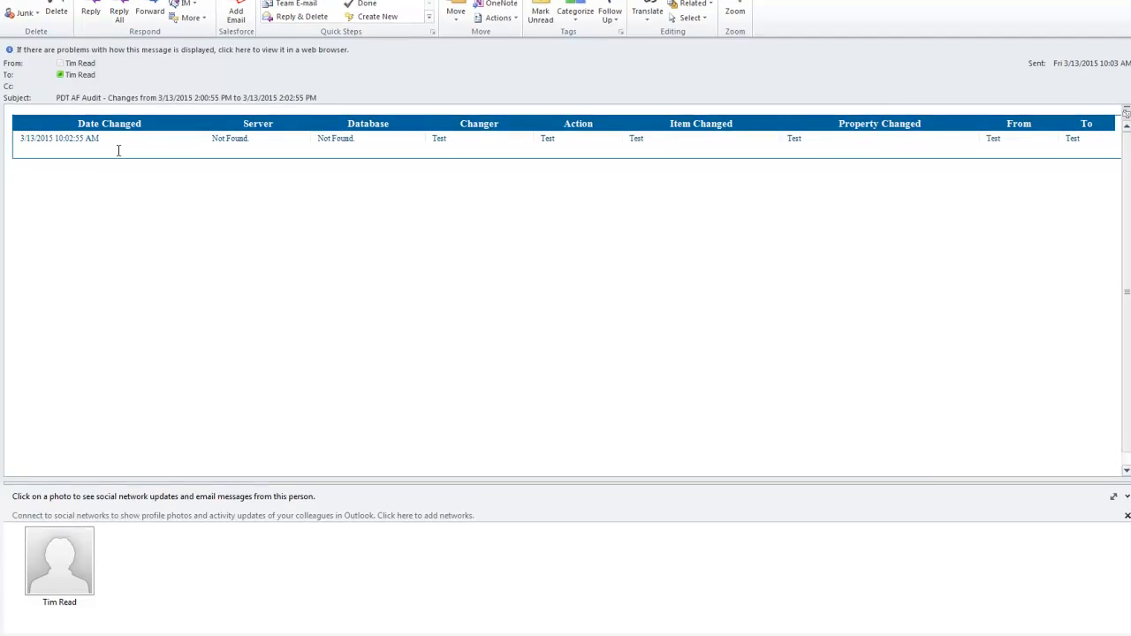
pyautogui.moveTo(74, 151); pyautogui.dragTo(154, 150)
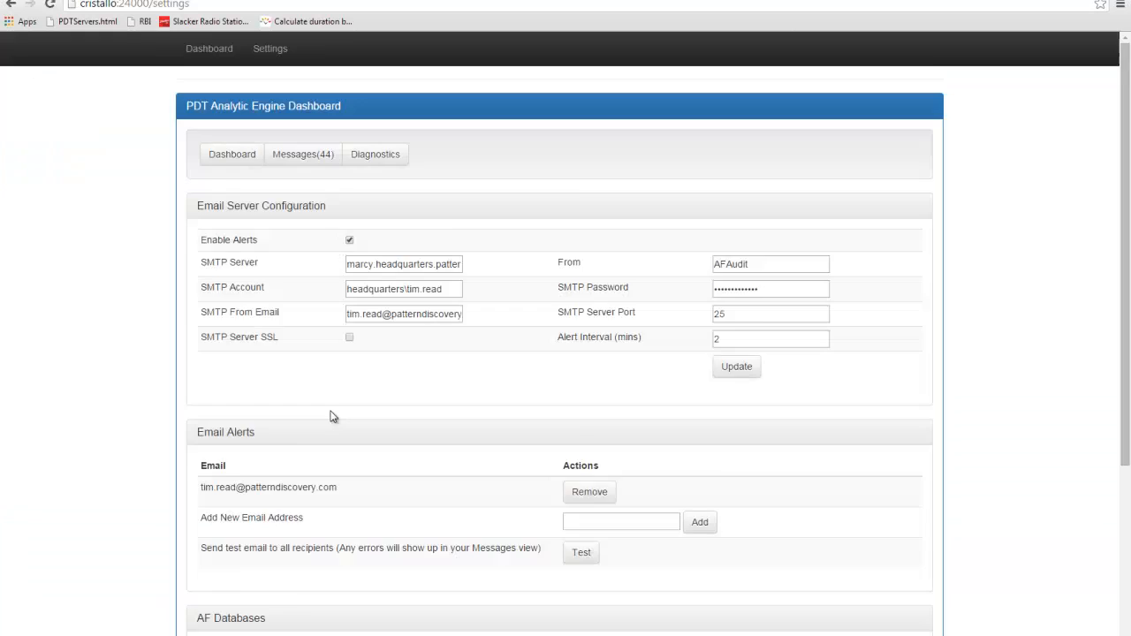
# Step: Add FORBES\t1 and NESTOR\SK MFDM v5.01 (using v5.00 baseline) Sugarbowl to the monitored AF databases and check their monitoring state
pyautogui.scroll(-2, 329, 413)
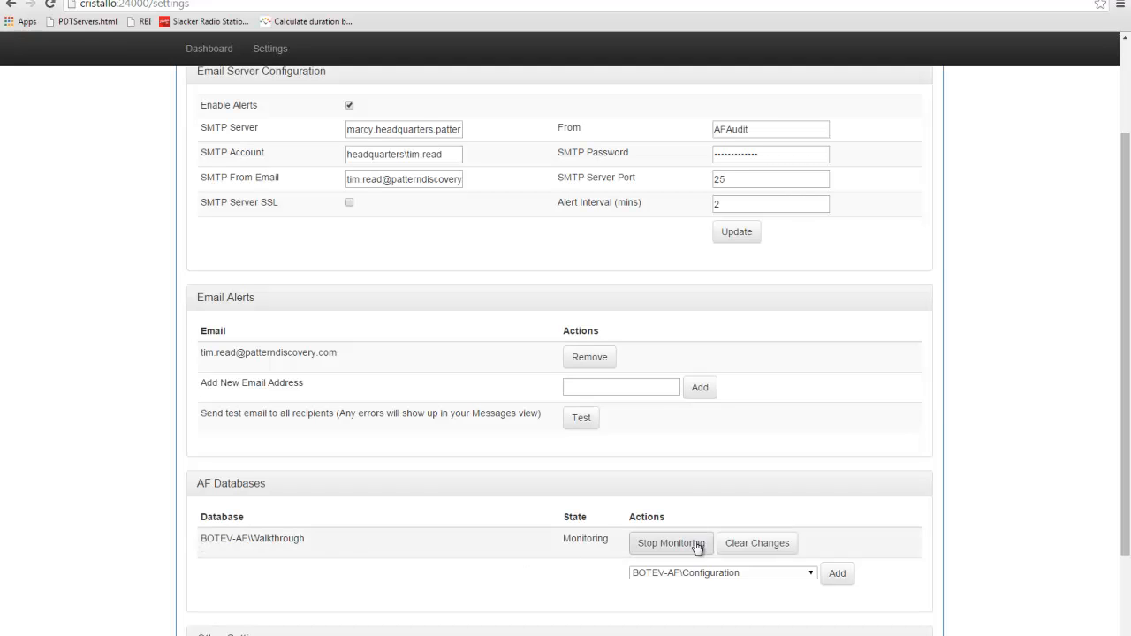
pyautogui.click(812, 574)
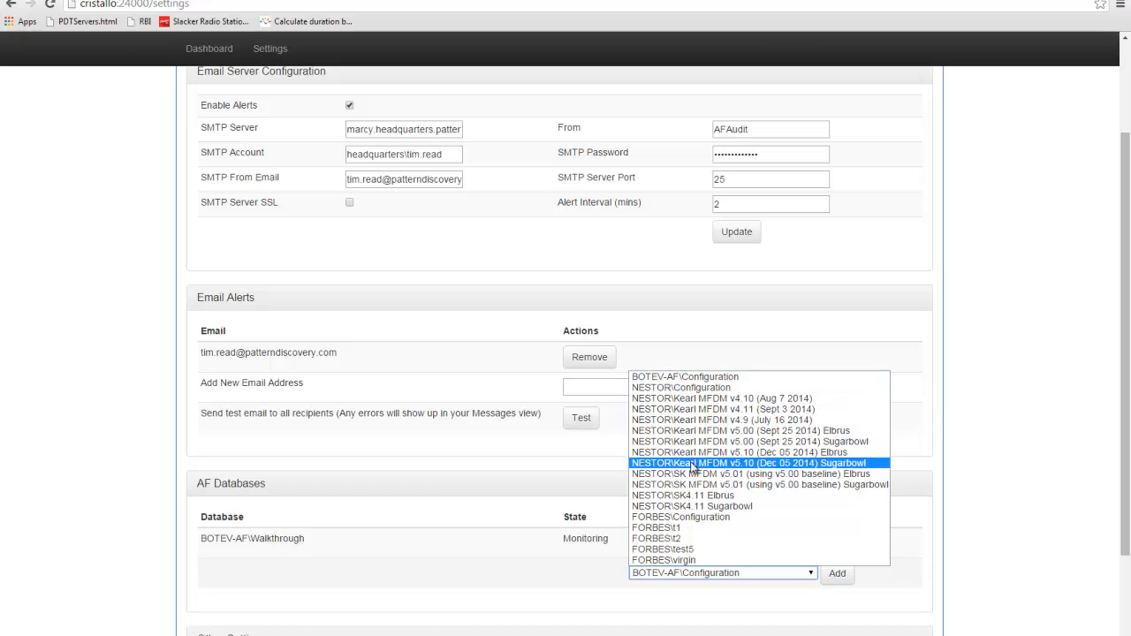
pyautogui.click(495, 572)
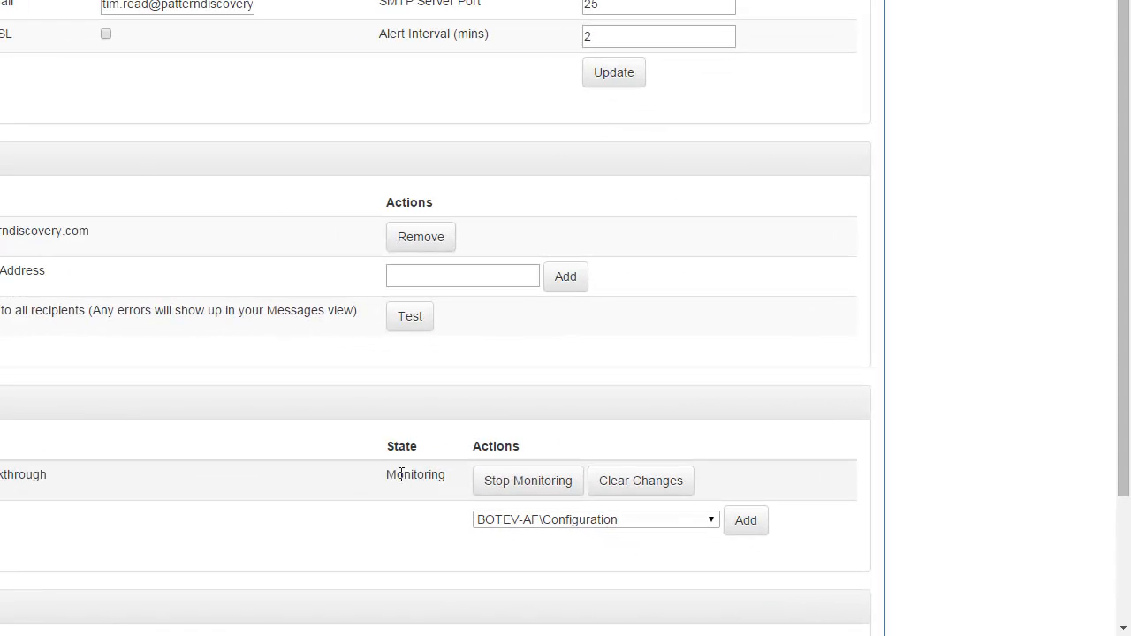
pyautogui.moveTo(386, 475); pyautogui.dragTo(453, 475)
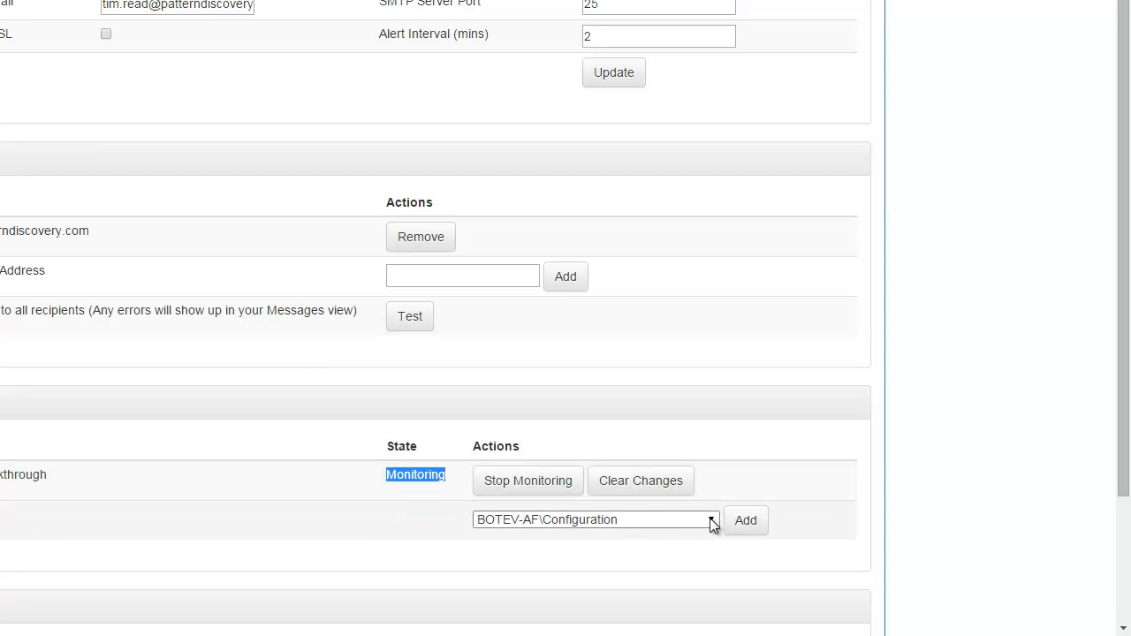
pyautogui.click(746, 520)
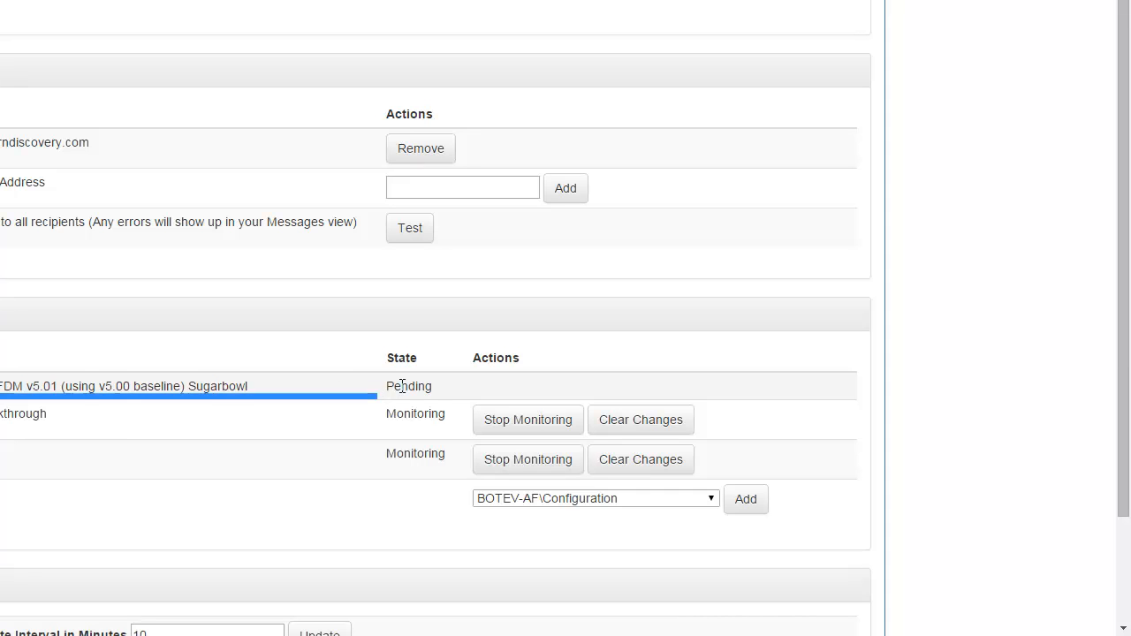
pyautogui.doubleClick(402, 386)
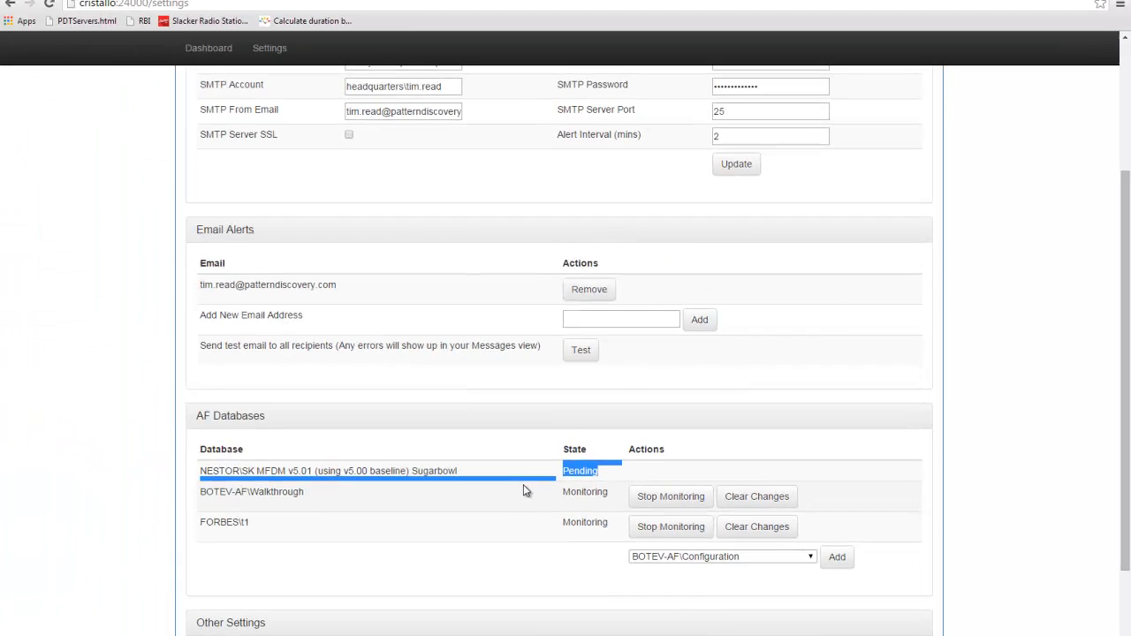
# Step: Open the dashboard and examine the overview of the AF databases
pyautogui.scroll(2, 523, 484)
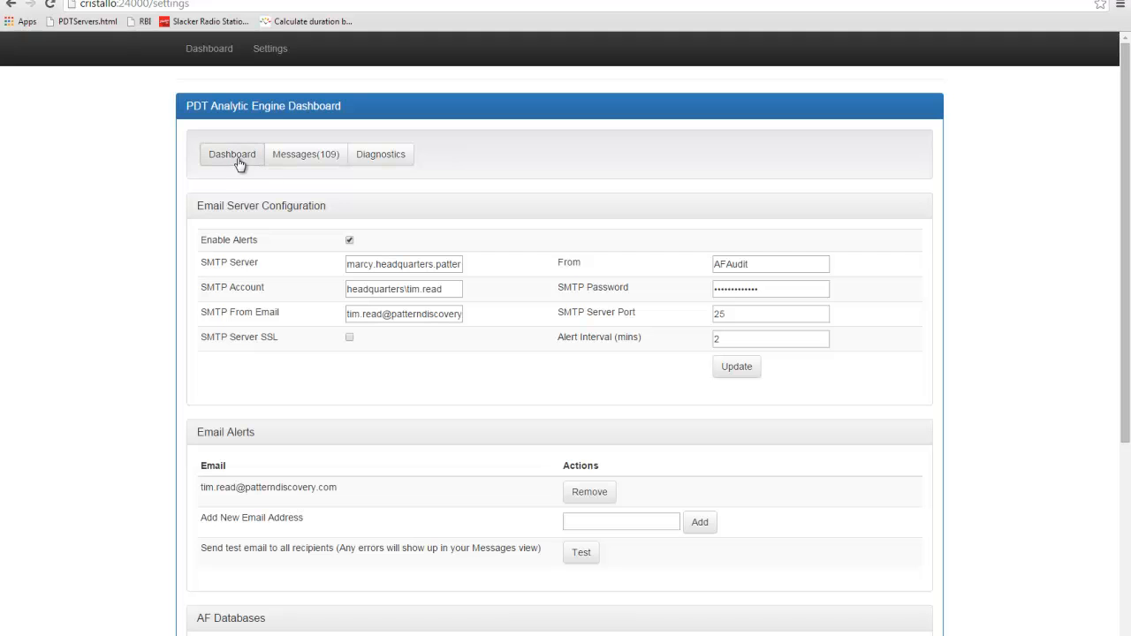
pyautogui.click(232, 156)
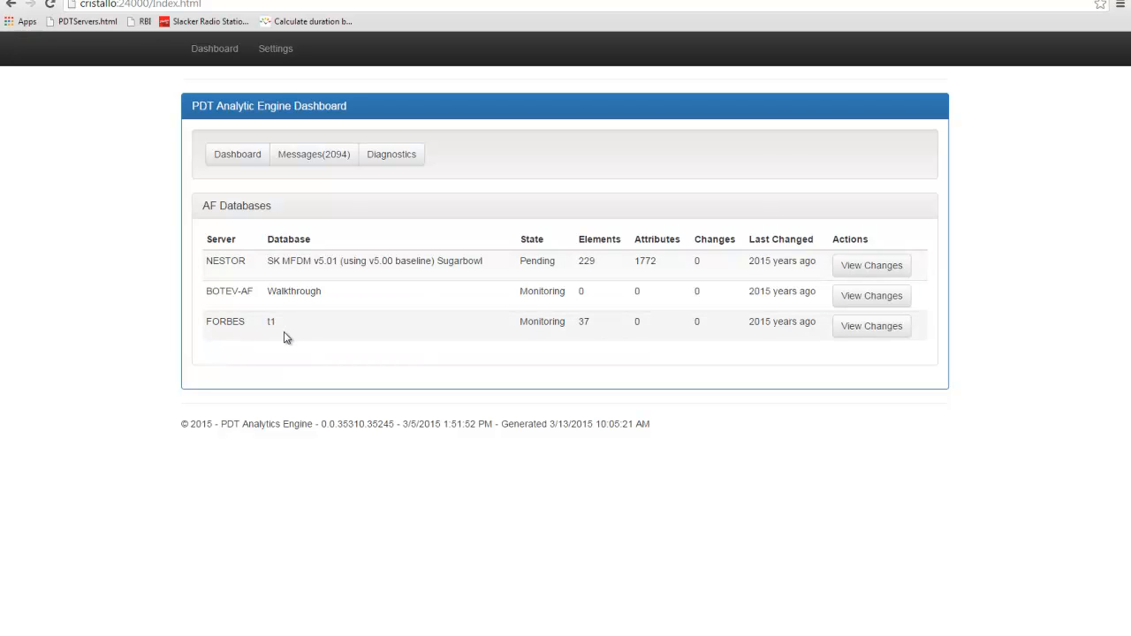
pyautogui.moveTo(418, 215); pyautogui.dragTo(493, 209)
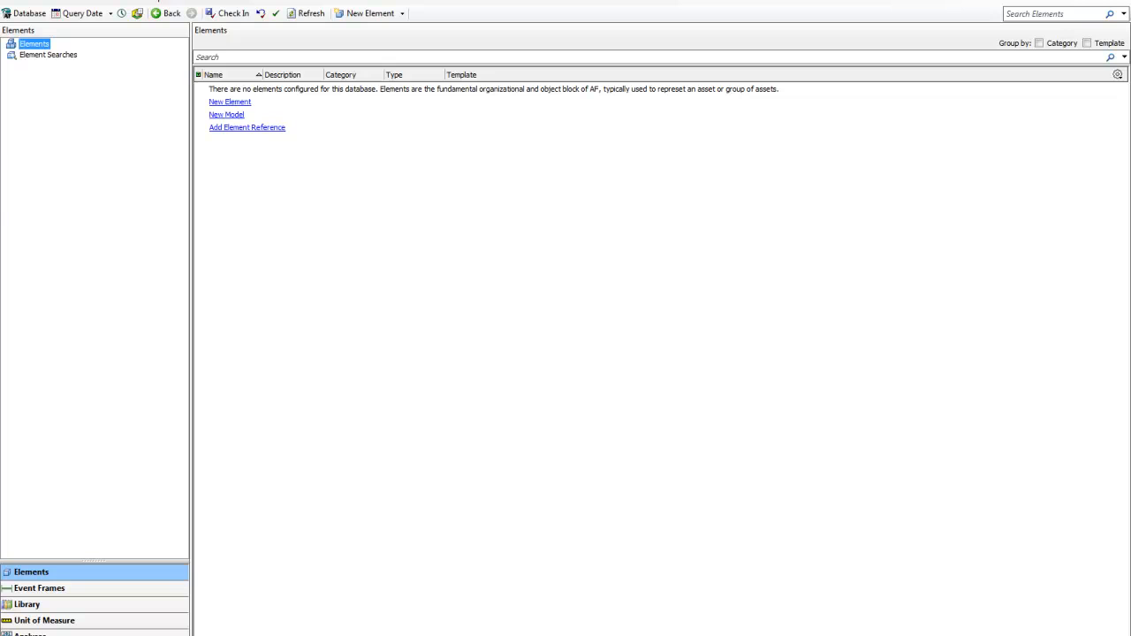
pyautogui.click(14, 6)
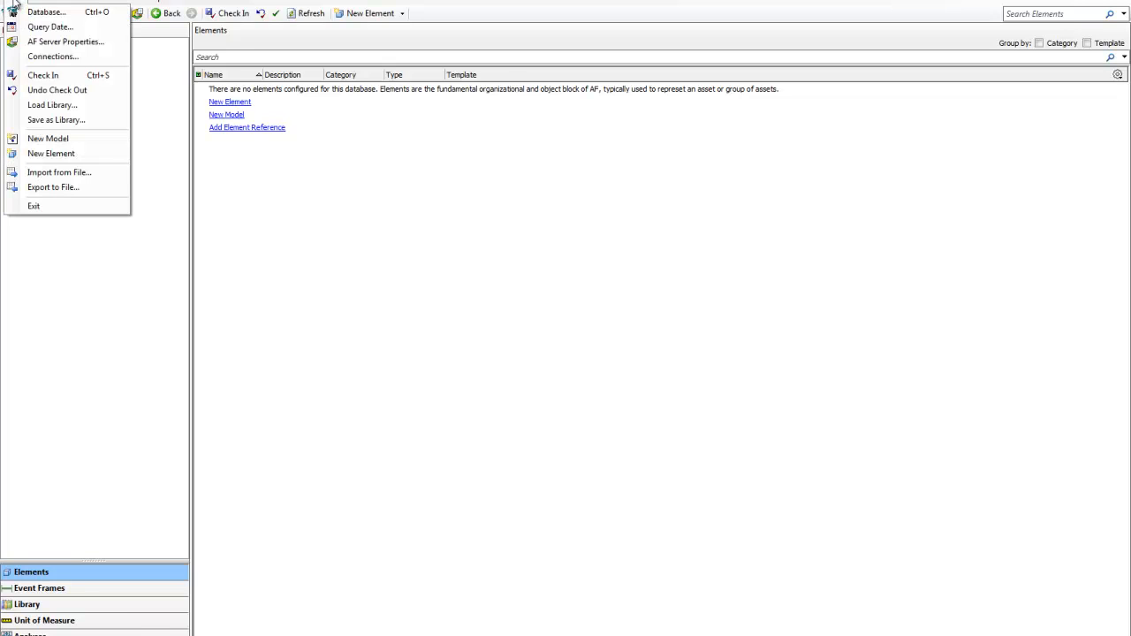
pyautogui.click(58, 193)
pyautogui.click(679, 408)
# Step: Import the plant elements from a file into the Walkthrough AF database
pyautogui.click(13, 3)
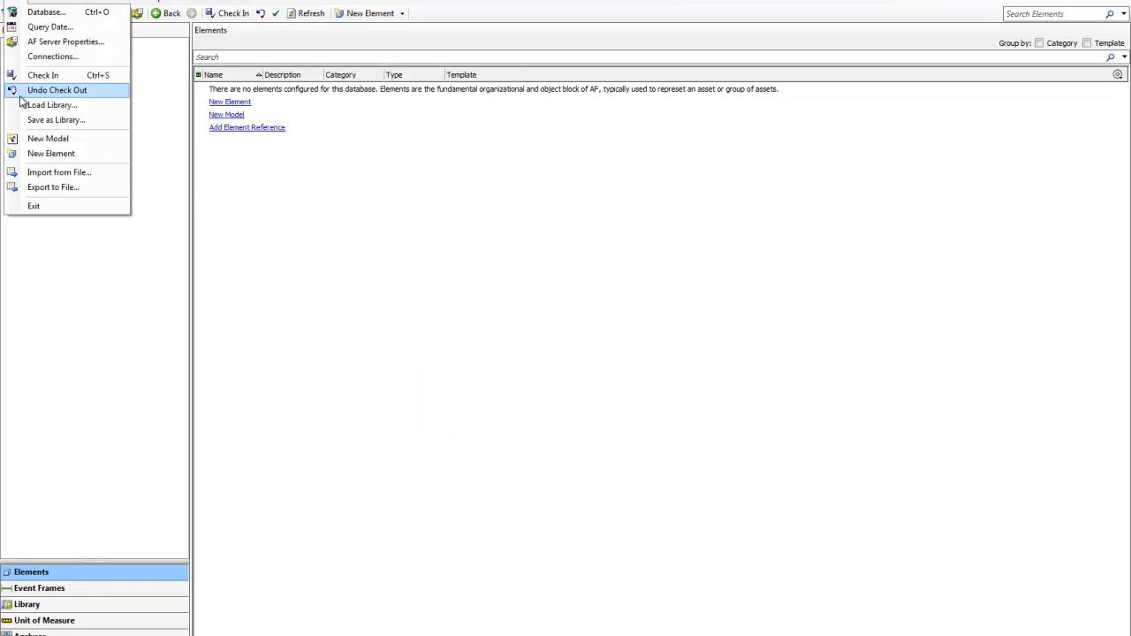
pyautogui.click(31, 174)
pyautogui.click(643, 256)
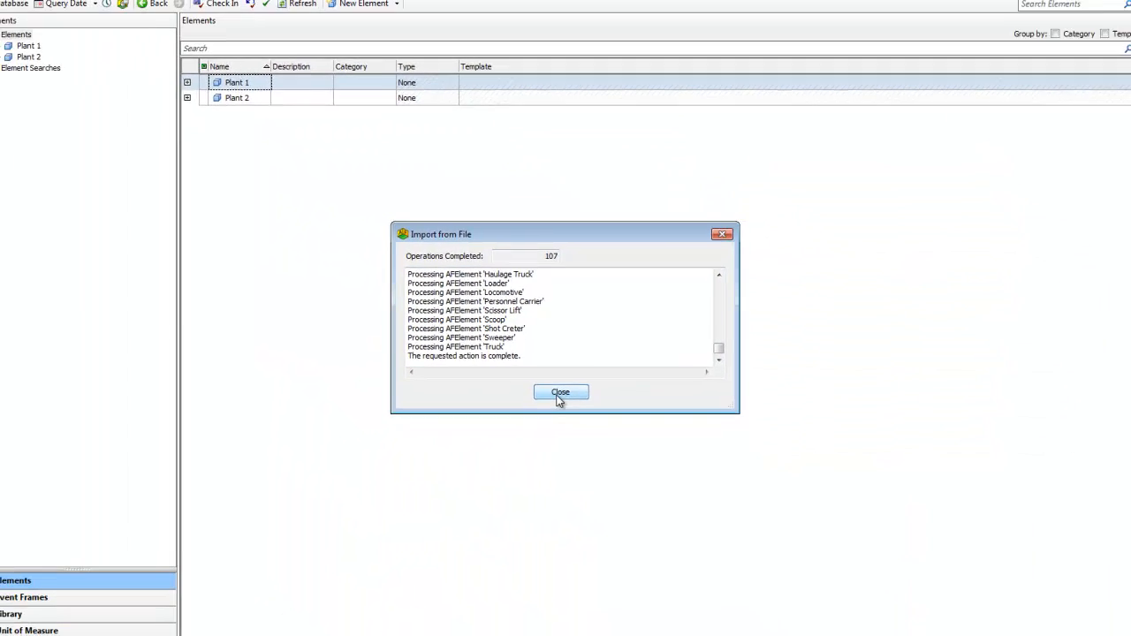
pyautogui.click(560, 393)
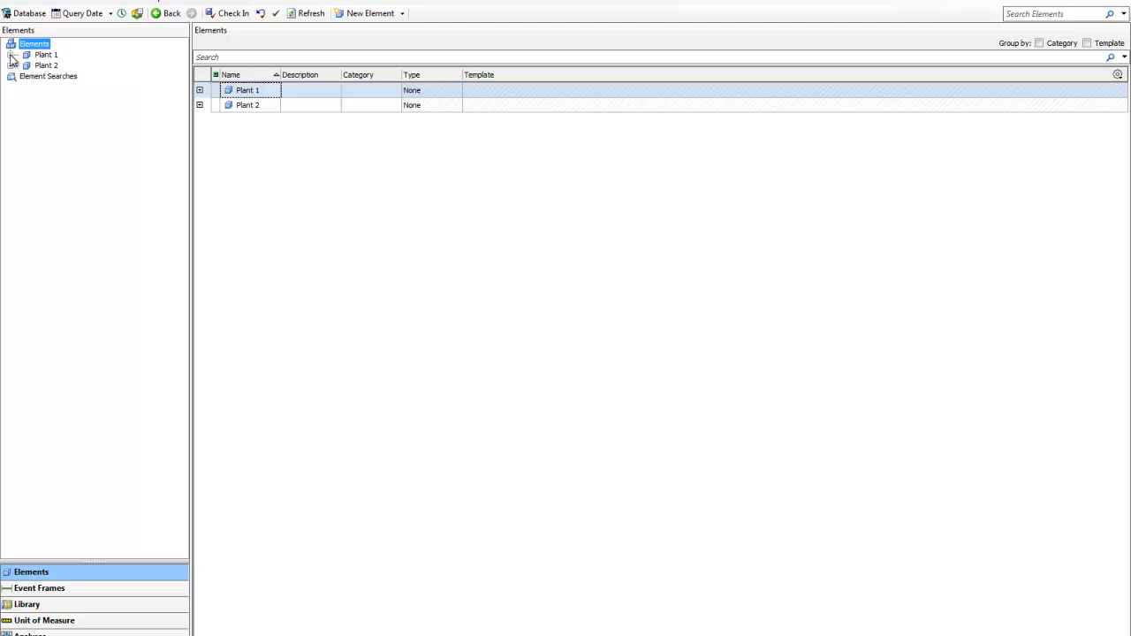
# Step: Expand Plant 1, Plant 2, Above Ground and Underground in the element tree to inspect the imported elements
pyautogui.click(11, 56)
pyautogui.click(11, 87)
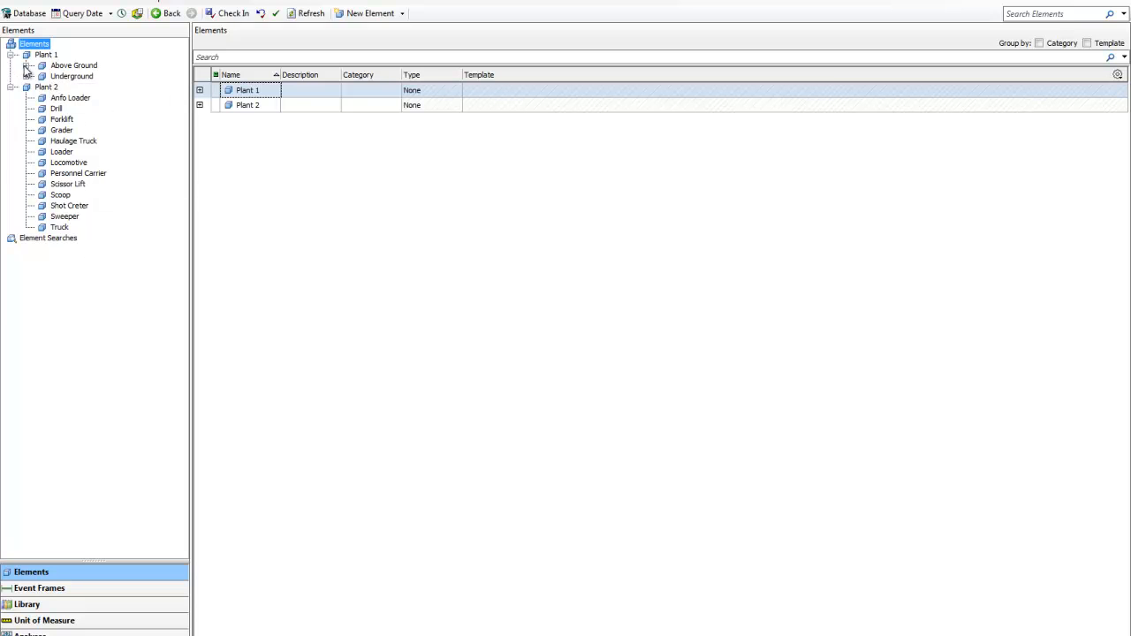
pyautogui.click(27, 66)
pyautogui.click(28, 163)
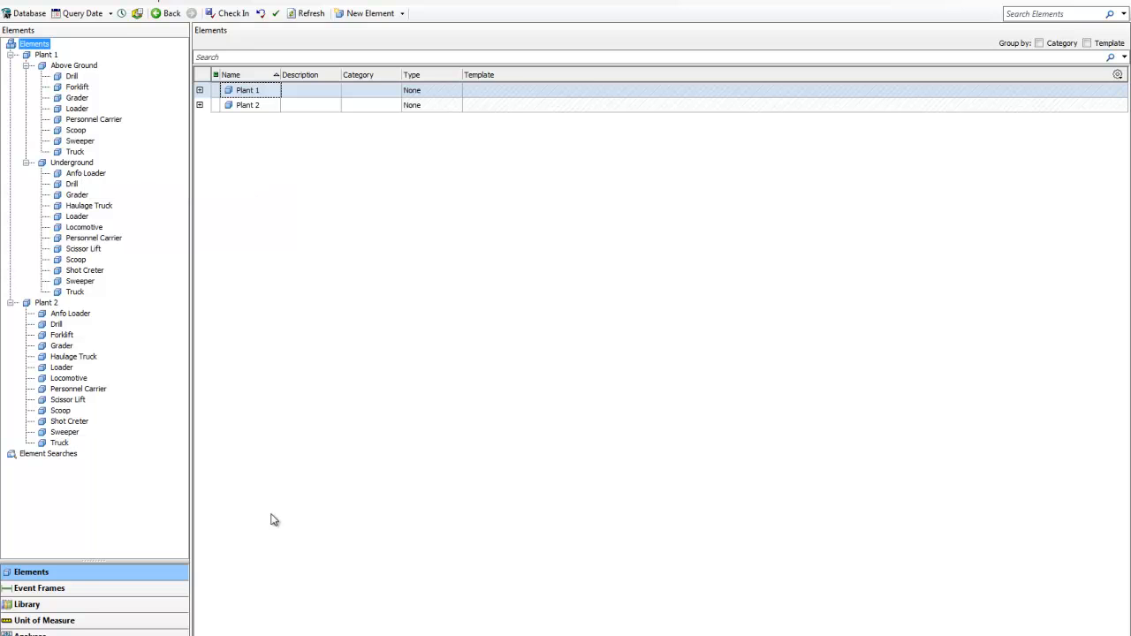
# Step: Switch to the browser dashboard and review the recorded changes of the BOTEV-AF Walkthrough database
pyautogui.click(102, 635)
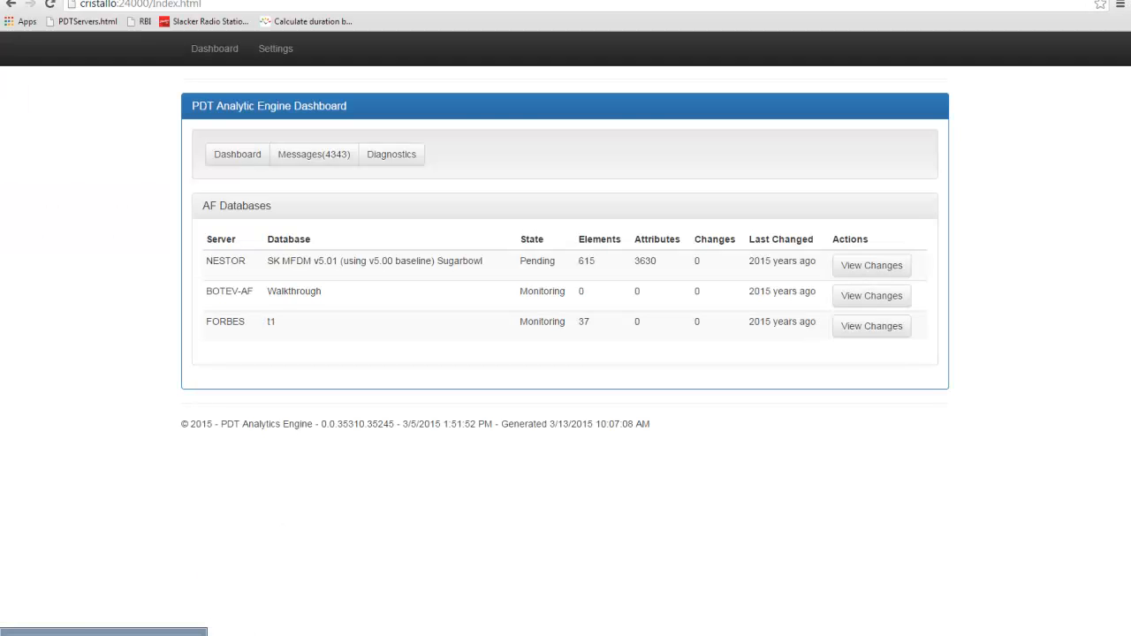
pyautogui.click(282, 291)
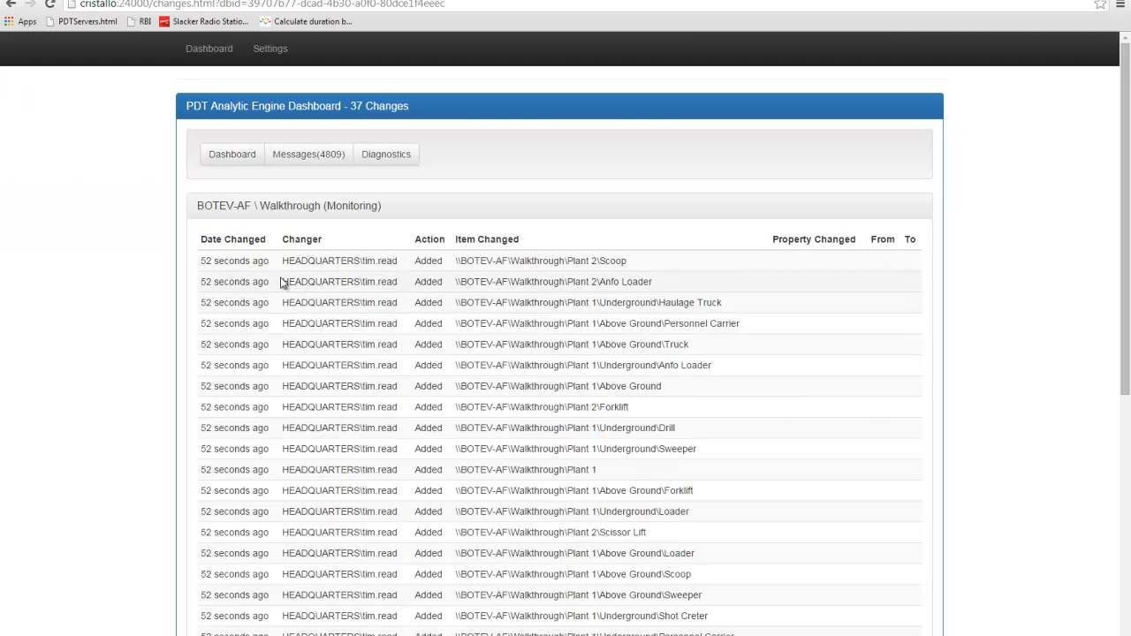
pyautogui.scroll(-5, 461, 239)
pyautogui.moveTo(632, 554); pyautogui.dragTo(352, 81)
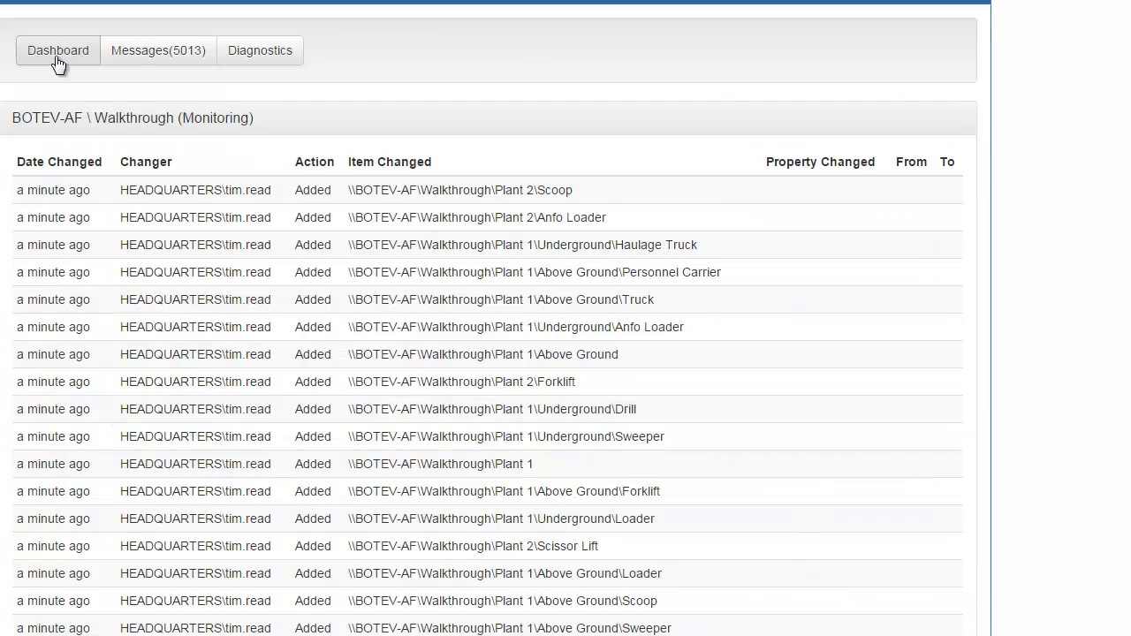
# Step: Return to the AF database overview and open the new PDT AF Audit alert email in Outlook
pyautogui.click(57, 53)
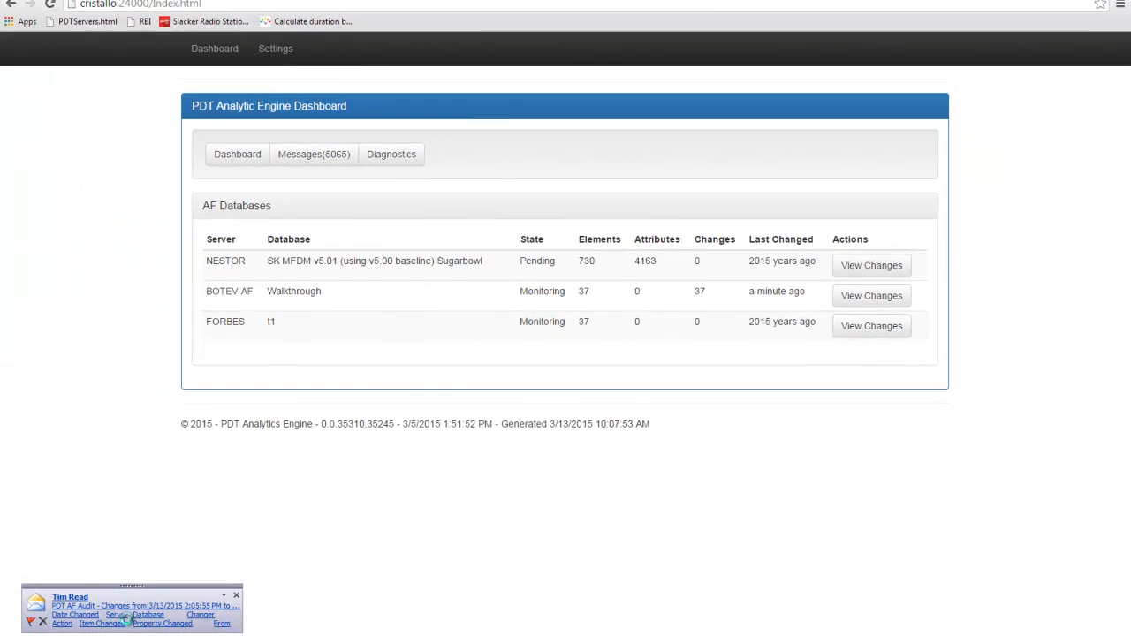
pyautogui.click(126, 619)
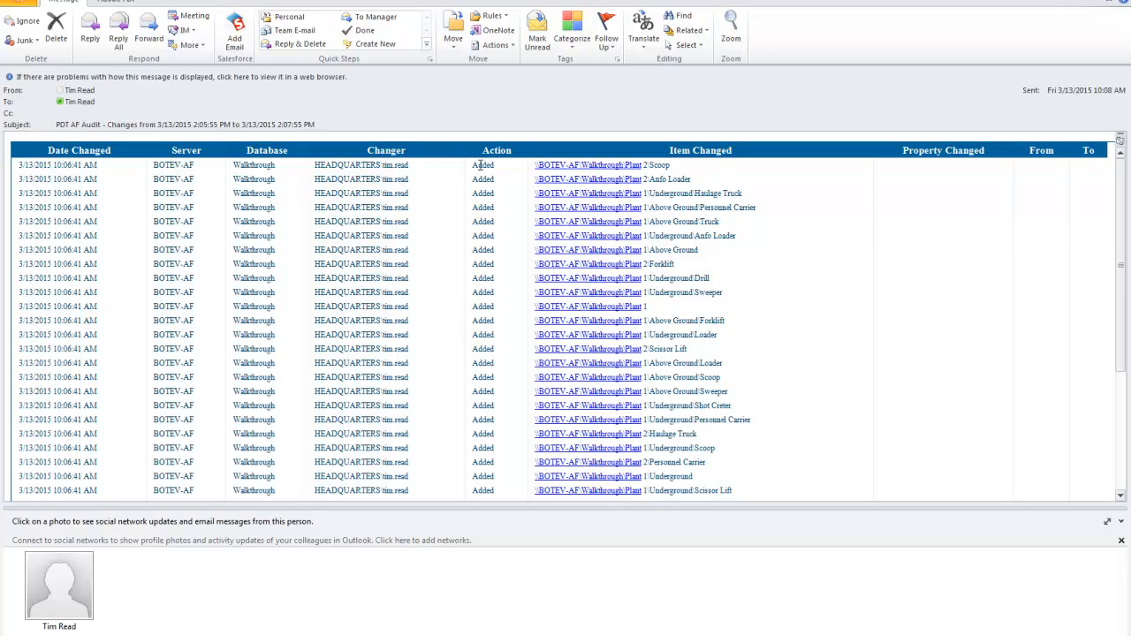
# Step: Review the added Walkthrough elements listed in the audit alert email
pyautogui.scroll(-5, 374, 282)
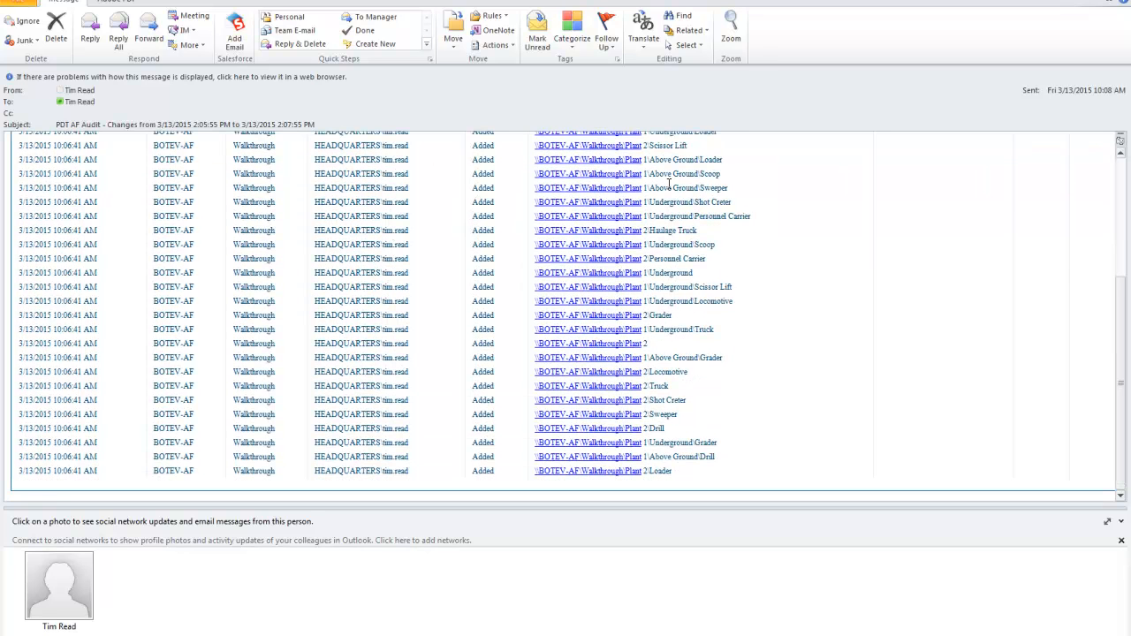
pyautogui.scroll(5, 187, 290)
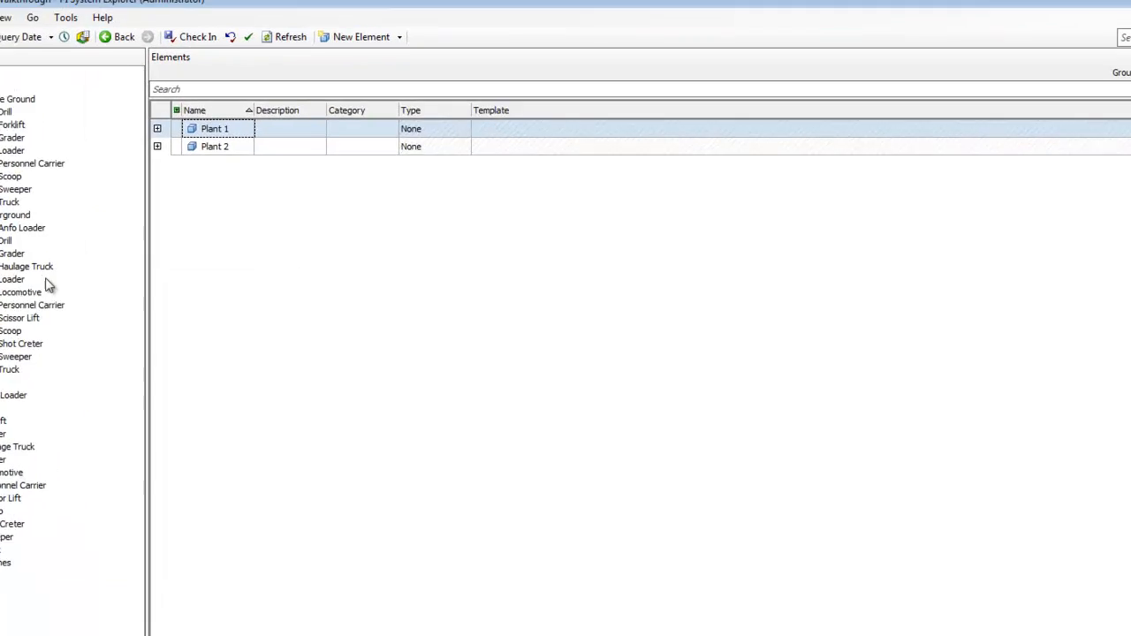
# Step: Switch to PI System Explorer, rename Plant 1's Underground Shot Creter element as Short Carrier, and check in the change
pyautogui.click(7, 388)
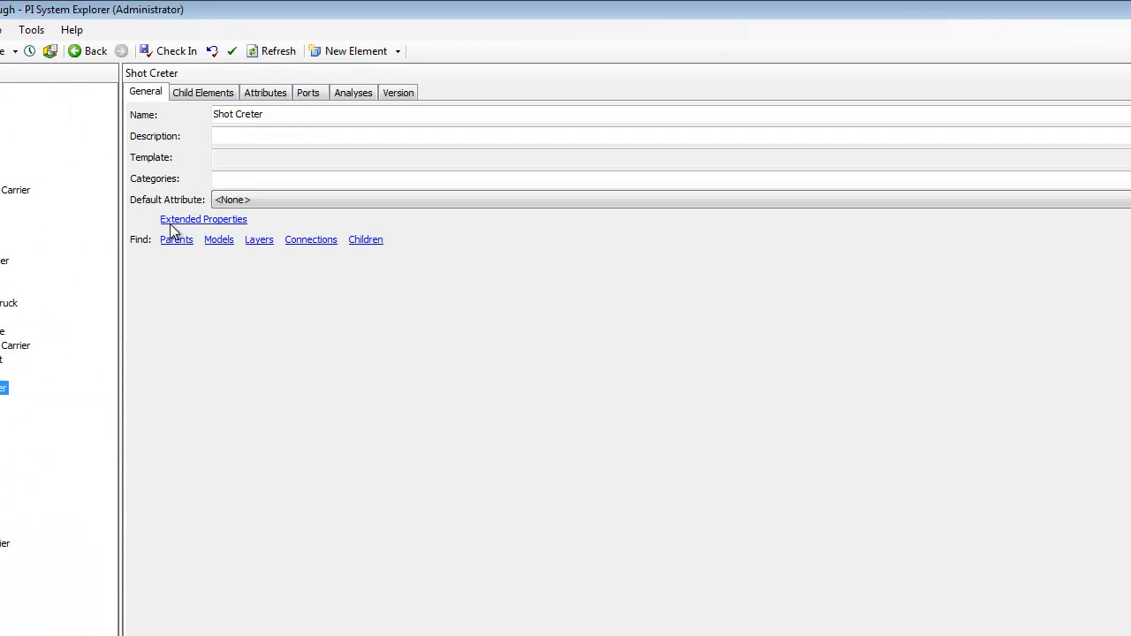
pyautogui.moveTo(285, 111); pyautogui.dragTo(188, 108)
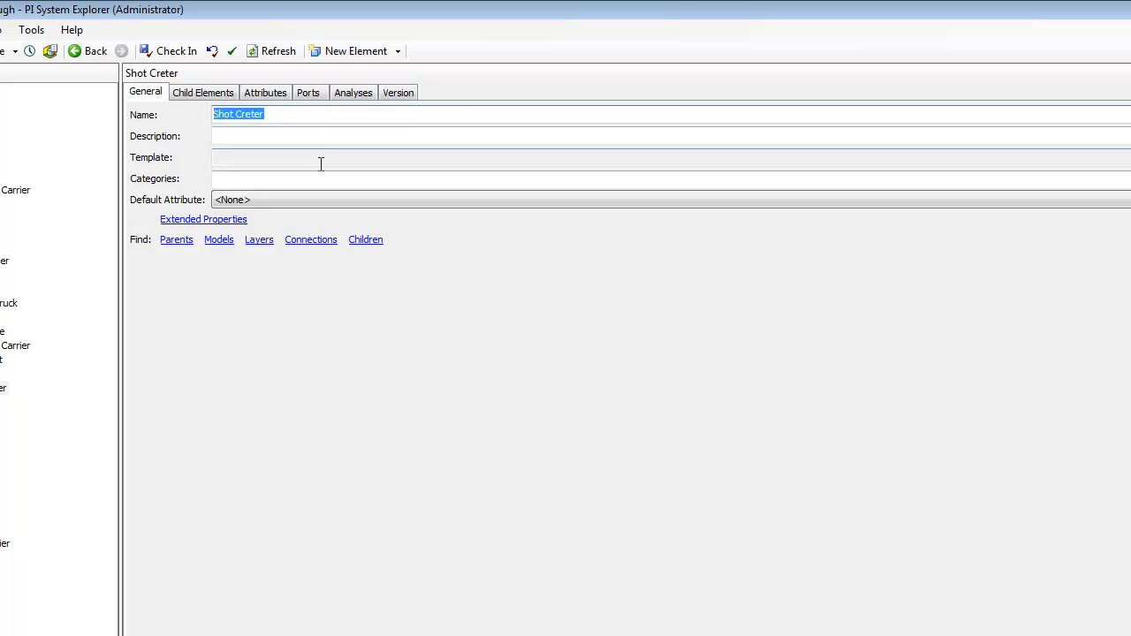
pyautogui.write('Short Carrier')
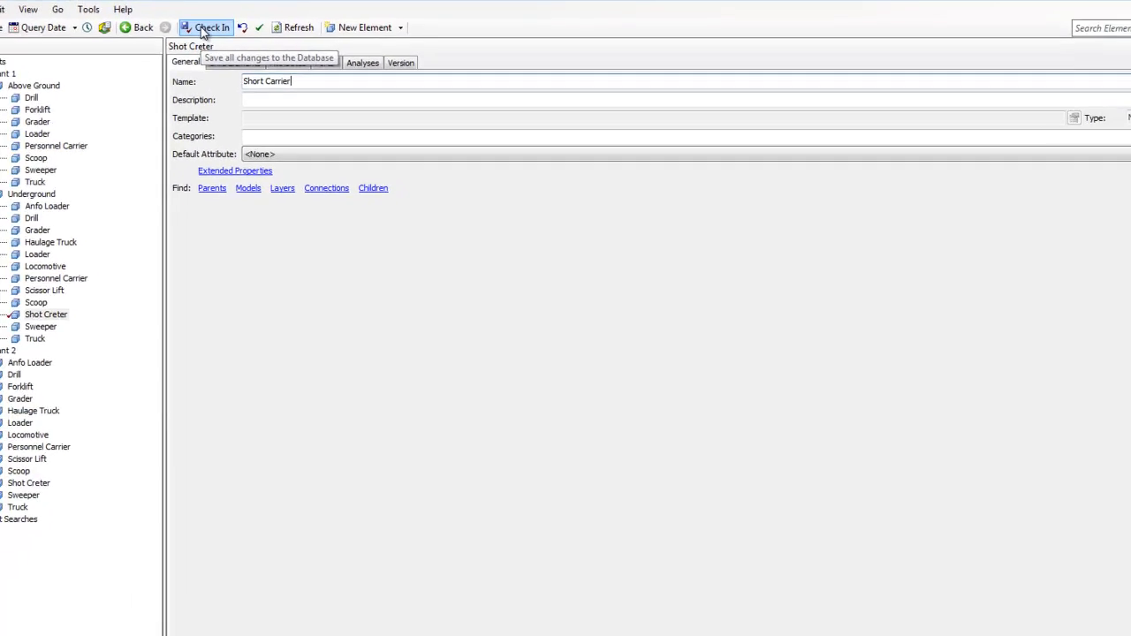
pyautogui.click(173, 52)
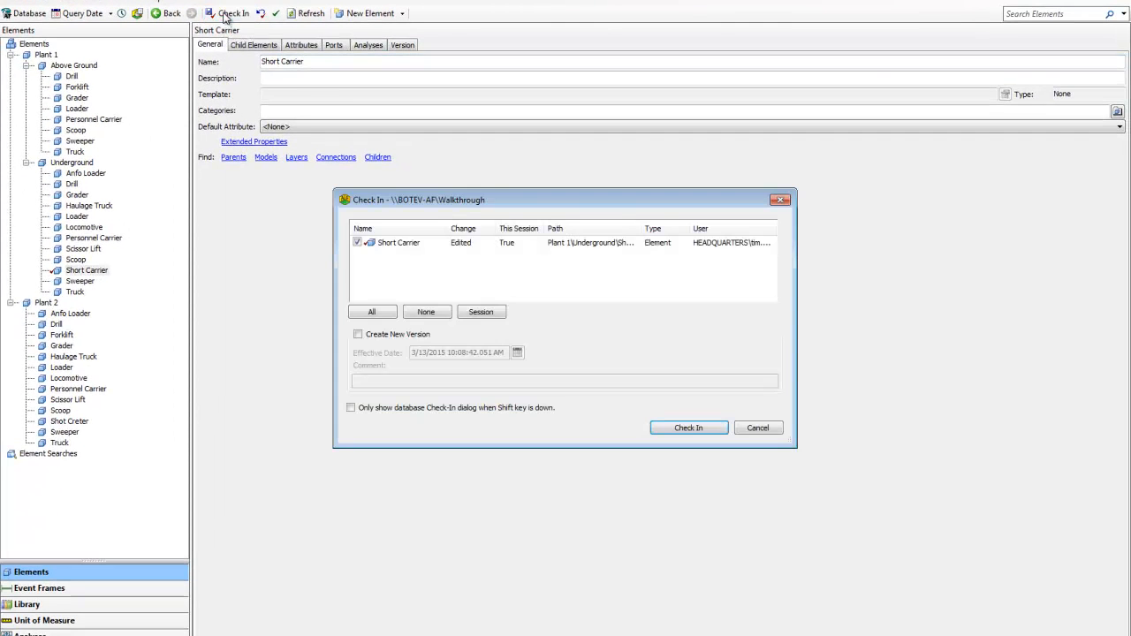
pyautogui.press('Return')
# Step: Add a child element named Drill 5, without a template, under the Above Ground Drill element of Plant 1
pyautogui.click(72, 77)
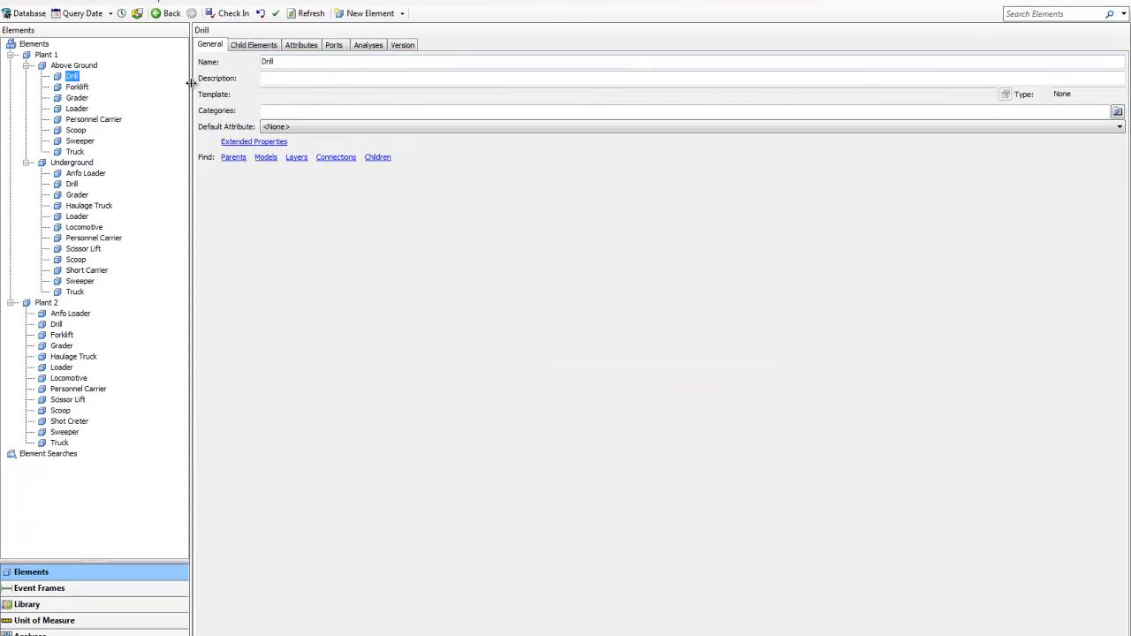
pyautogui.rightClick(71, 77)
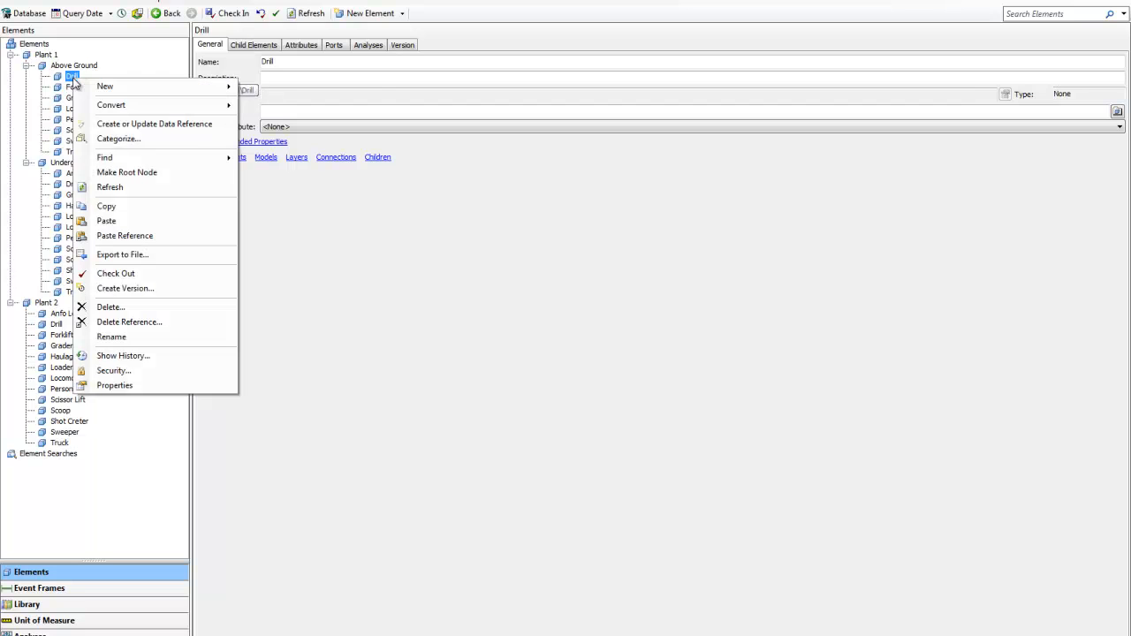
pyautogui.moveTo(112, 86)
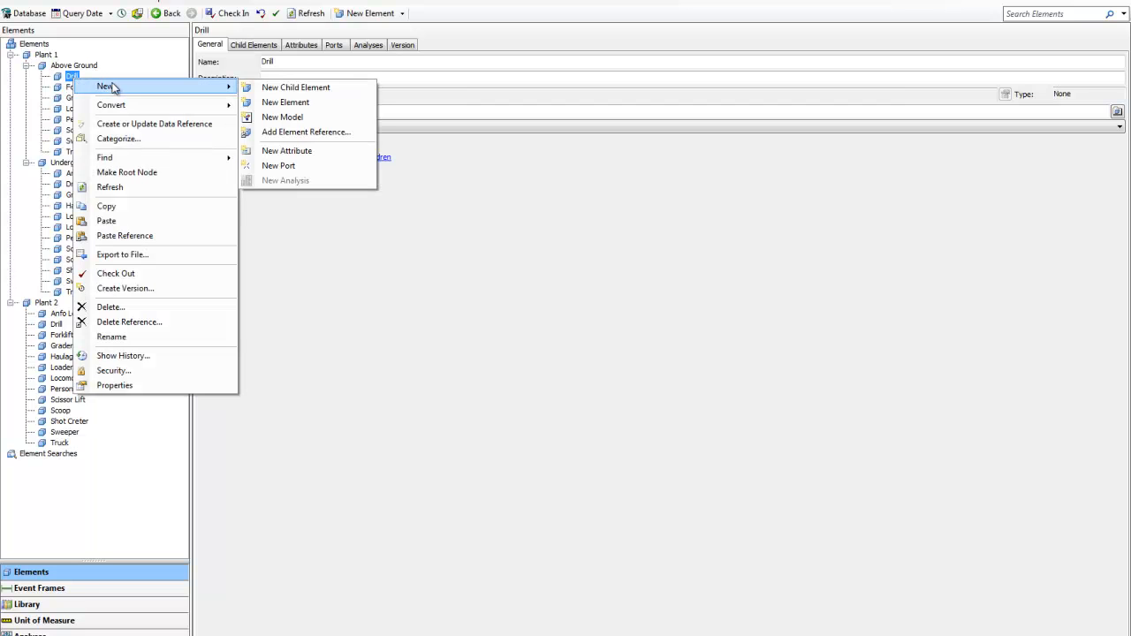
pyautogui.click(281, 88)
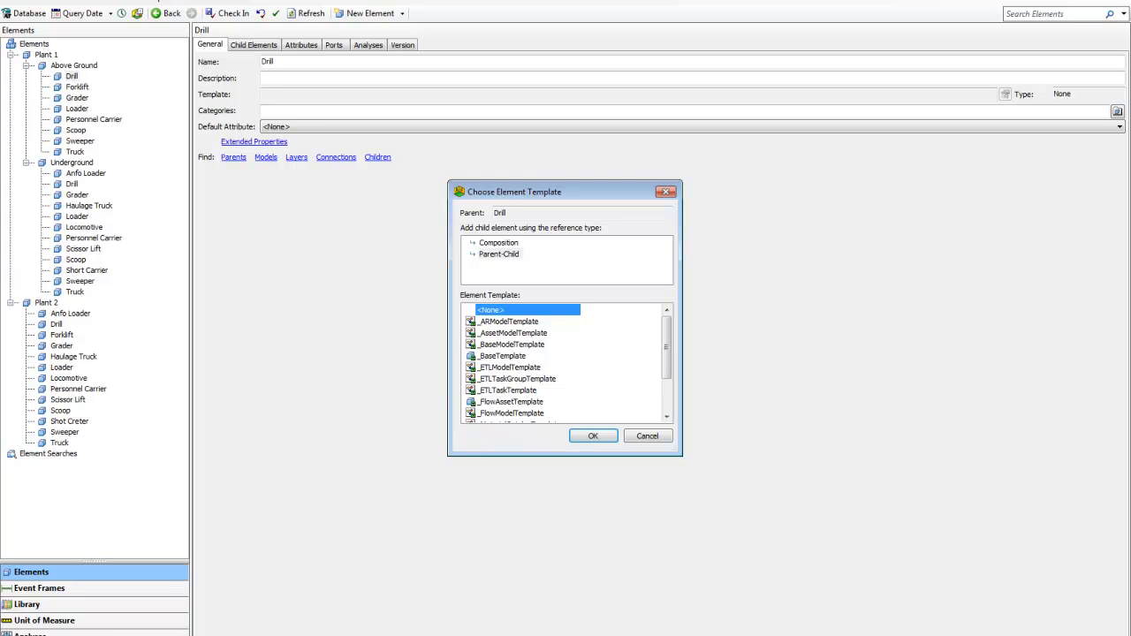
pyautogui.click(592, 436)
pyautogui.write('Drill S')
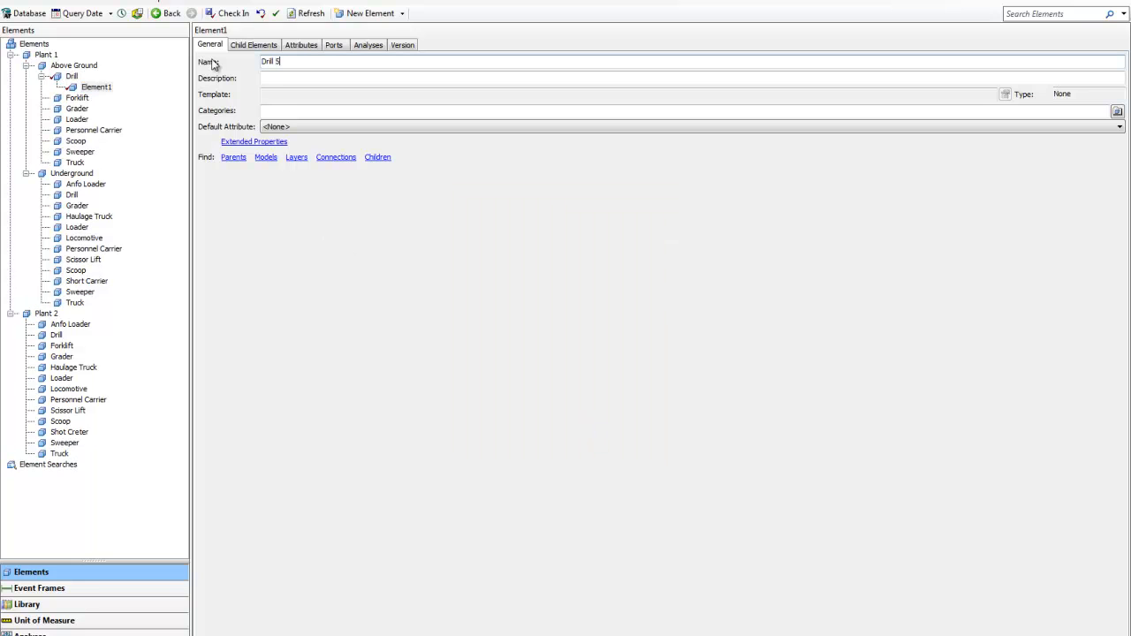
# Step: Add a Start Date attribute to Drill 5 with a year unit of measure and the value 2015
pyautogui.click(302, 44)
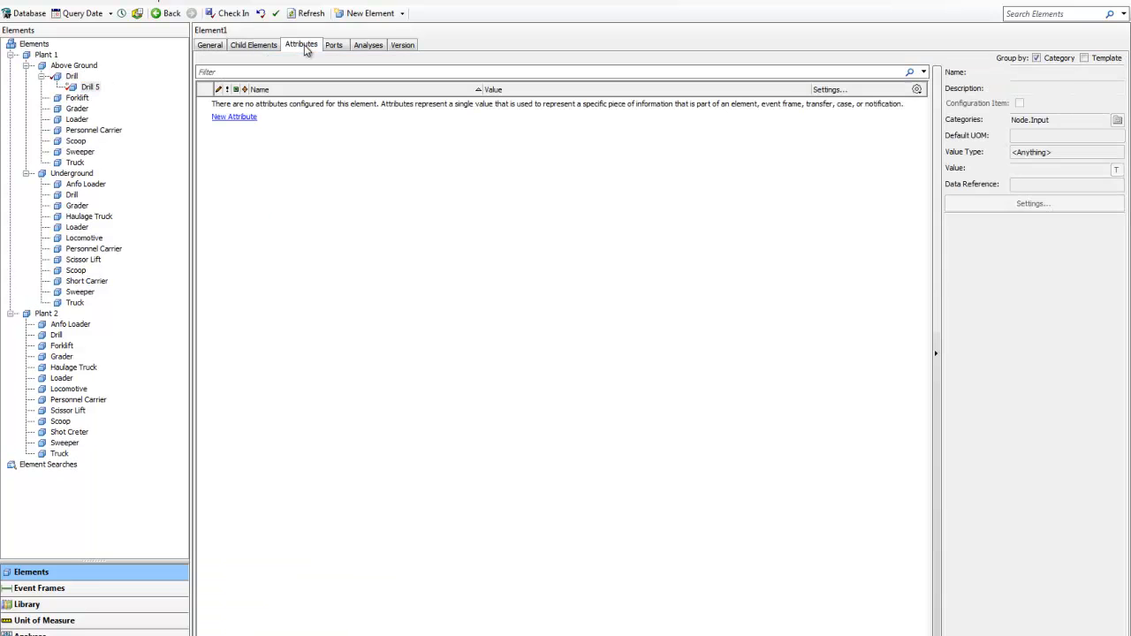
pyautogui.click(229, 118)
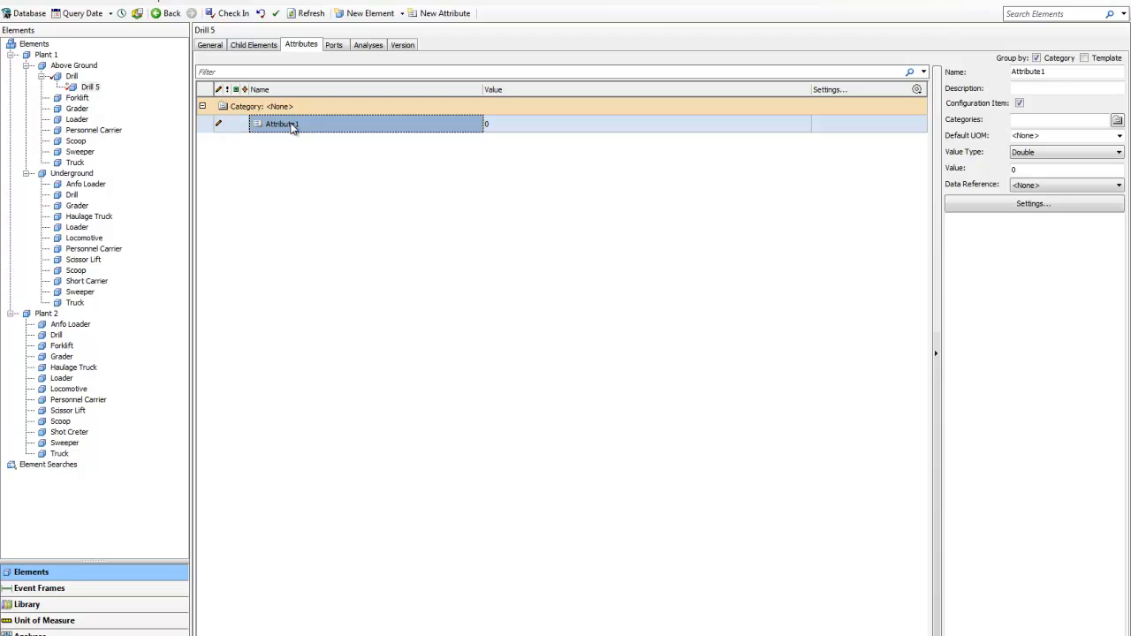
pyautogui.write('Start Date')
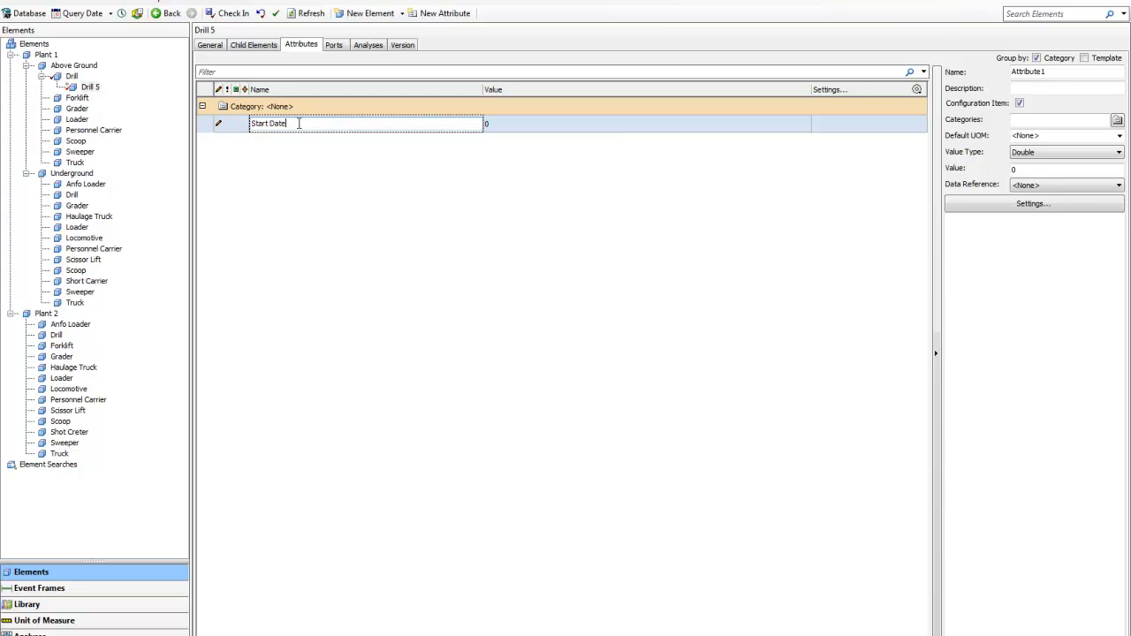
pyautogui.click(1120, 135)
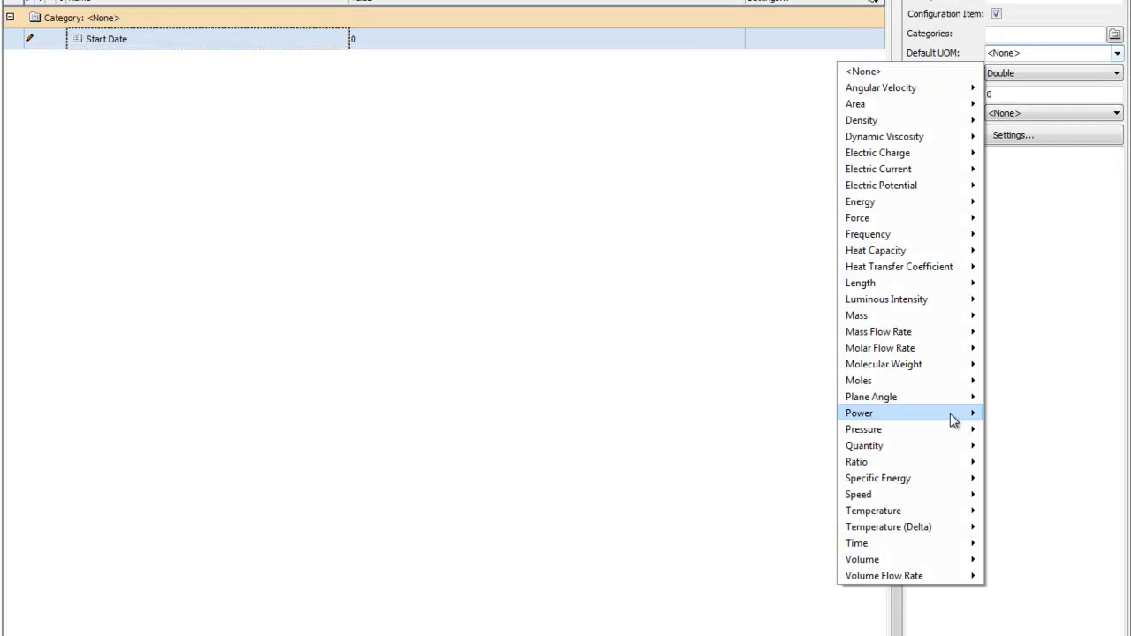
pyautogui.moveTo(835, 548)
pyautogui.click(1007, 631)
pyautogui.click(1021, 96)
pyautogui.write('20')
pyautogui.click(67, 55)
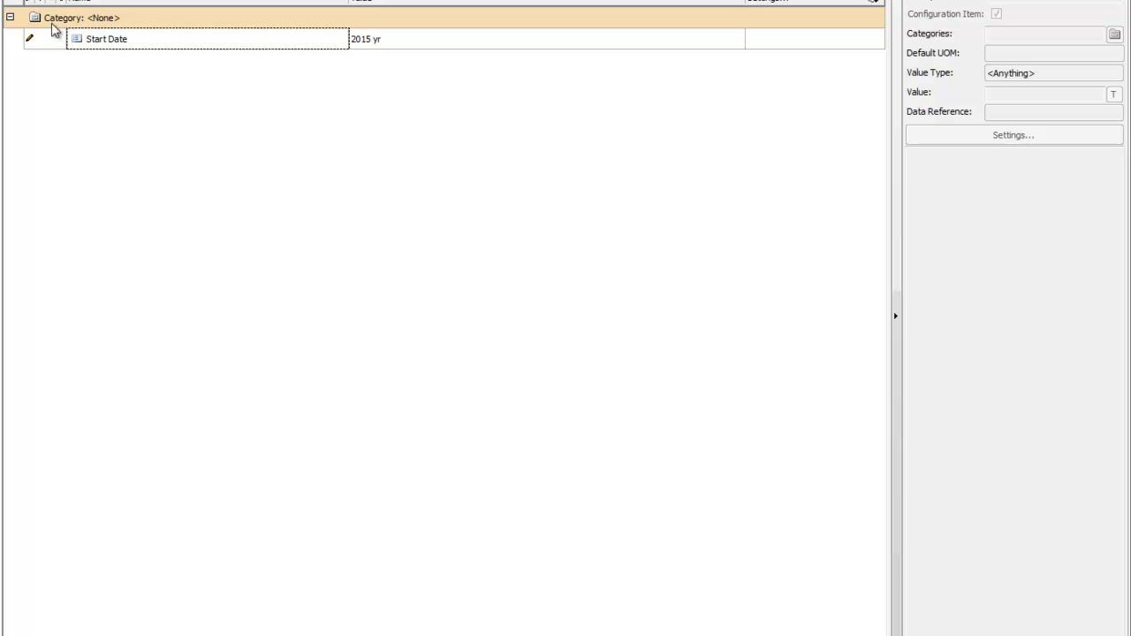
# Step: Add a second attribute named Hours to Drill 5 and set its default unit of measure to hour
pyautogui.rightClick(51, 80)
pyautogui.click(82, 88)
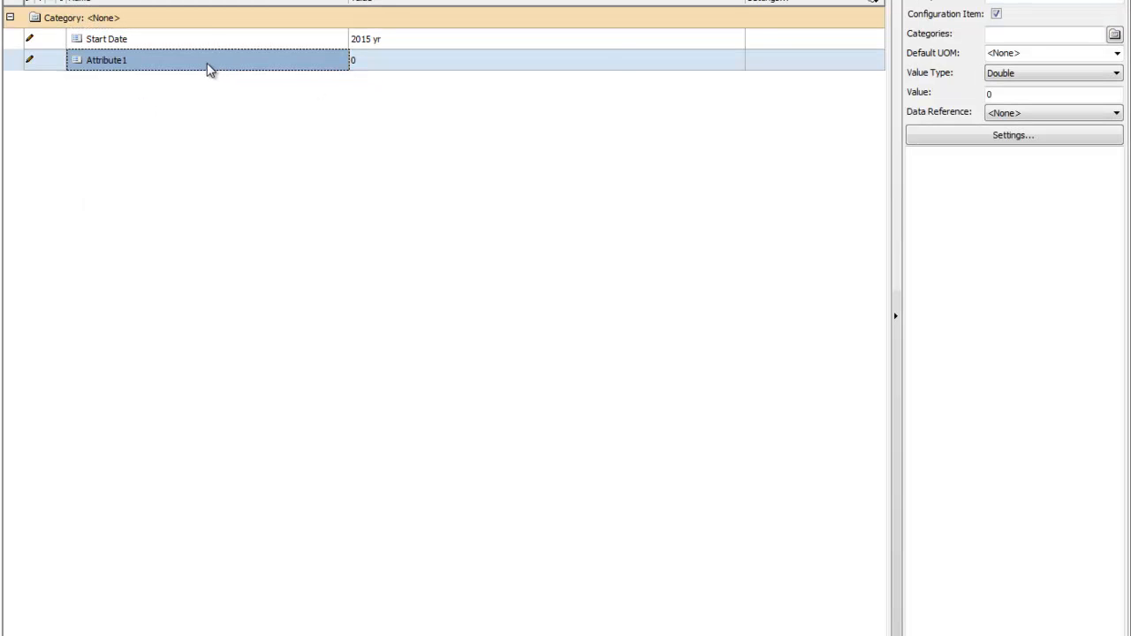
pyautogui.click(170, 66)
pyautogui.write('Hours')
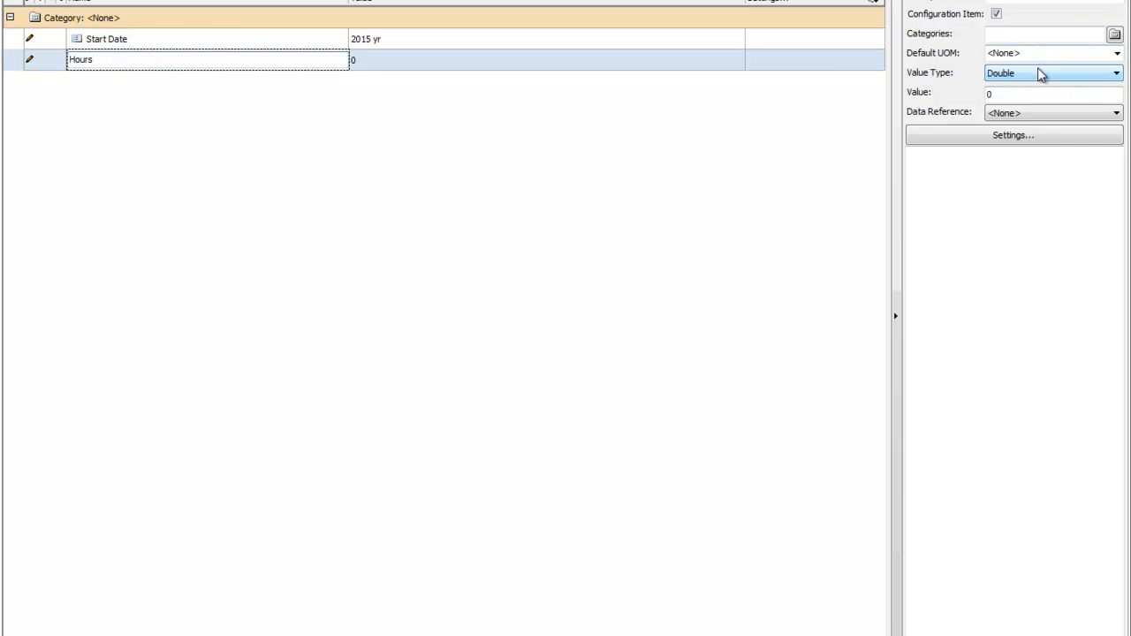
pyautogui.click(1037, 54)
pyautogui.click(1117, 53)
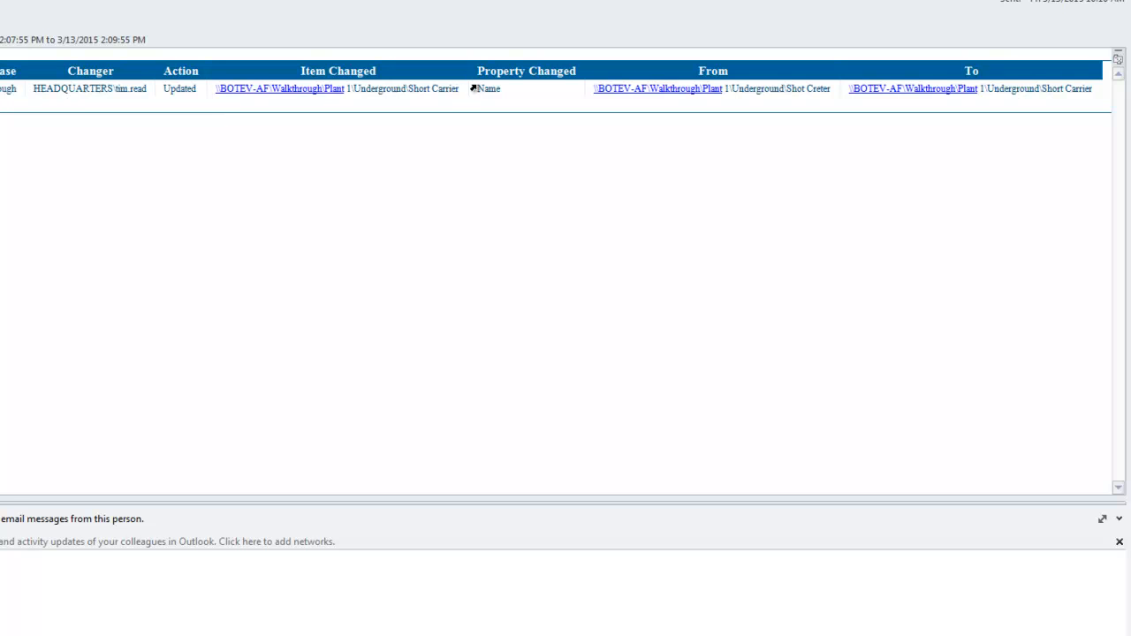
# Step: Examine the name change of the Short Carrier element in the new Outlook alert email
pyautogui.moveTo(501, 88)
pyautogui.mouseDown()
pyautogui.moveTo(292, 90)
pyautogui.moveTo(488, 88)
pyautogui.mouseUp()
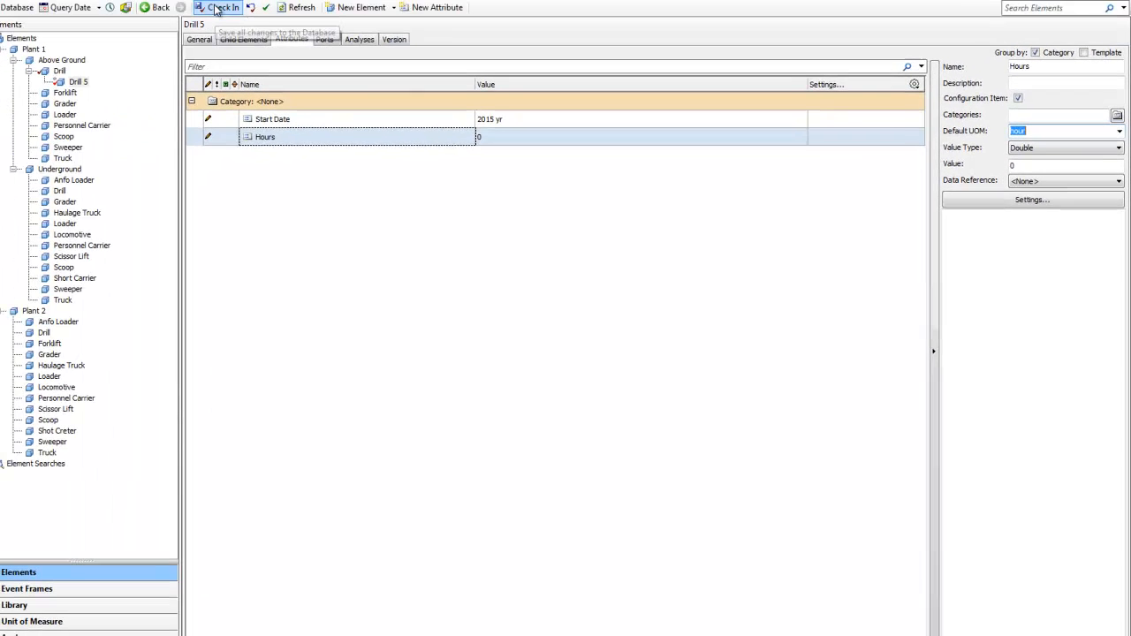
# Step: Check in the Drill and Drill 5 changes in PI System Explorer and view the Walkthrough database's changes in the browser dashboard
pyautogui.click(217, 8)
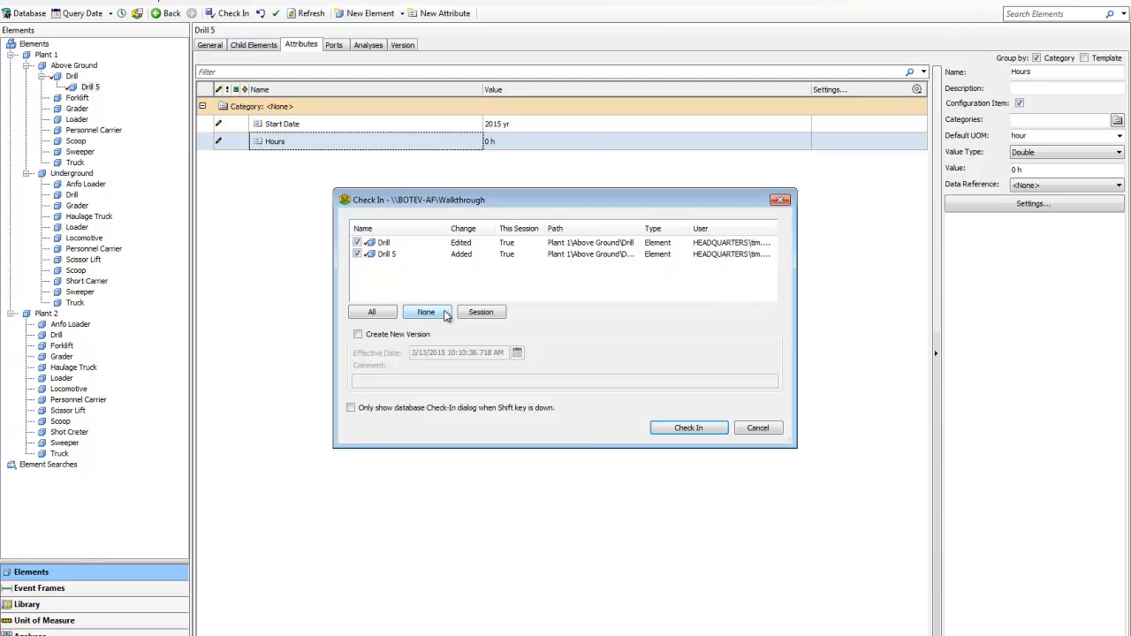
pyautogui.click(705, 428)
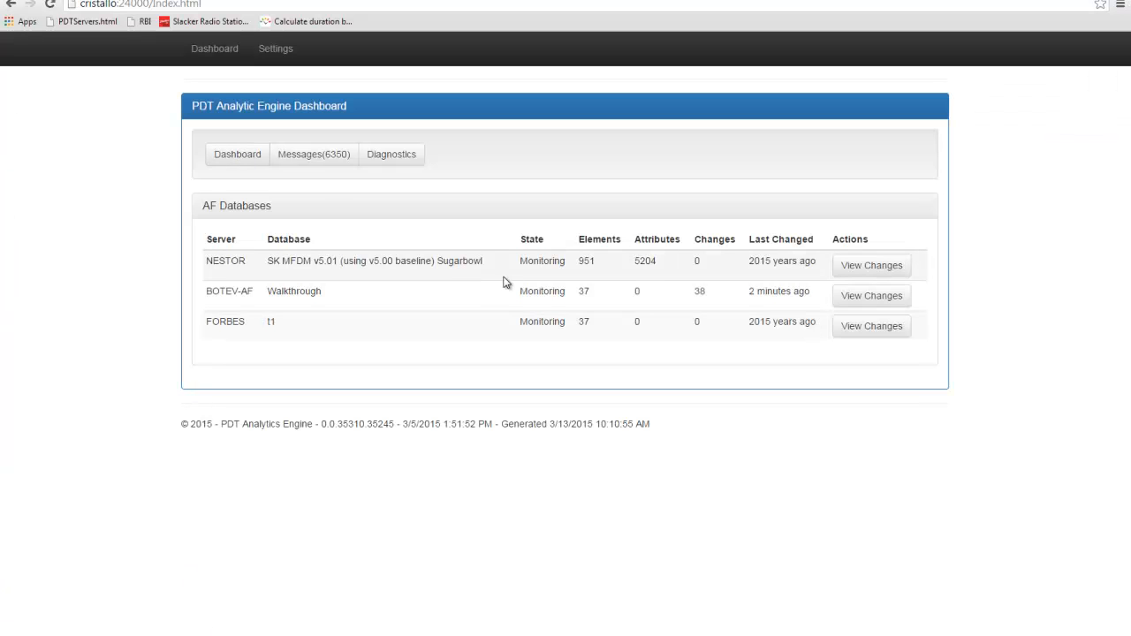
pyautogui.click(873, 296)
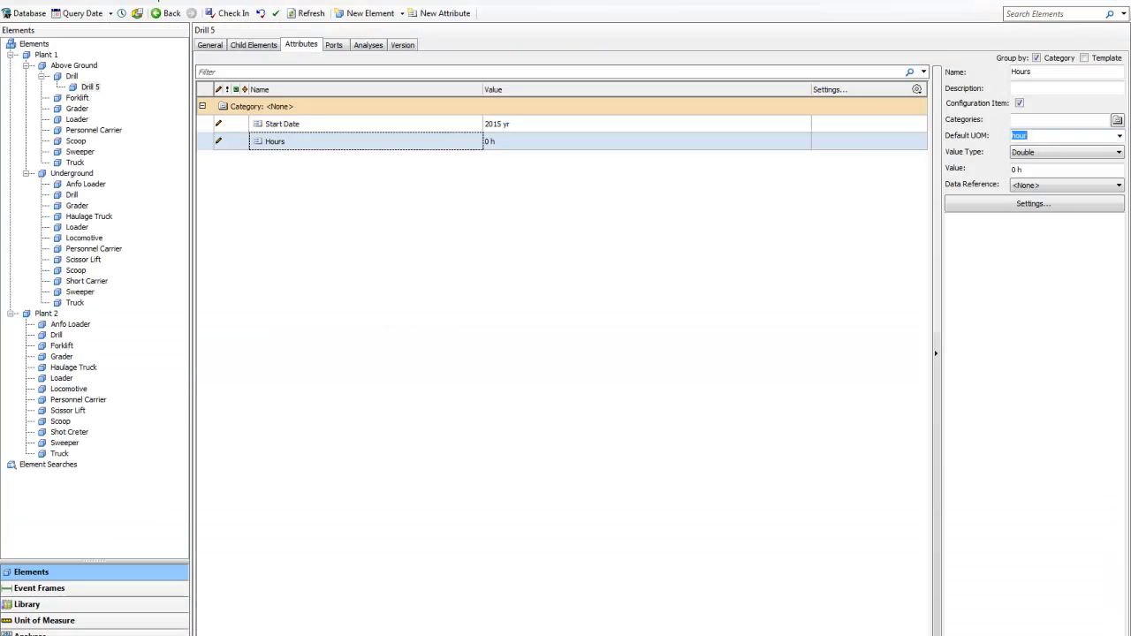
# Step: Return to PI System Explorer, set Drill 5's Hours attribute to 365 h, and check in the change
pyautogui.click(796, 141)
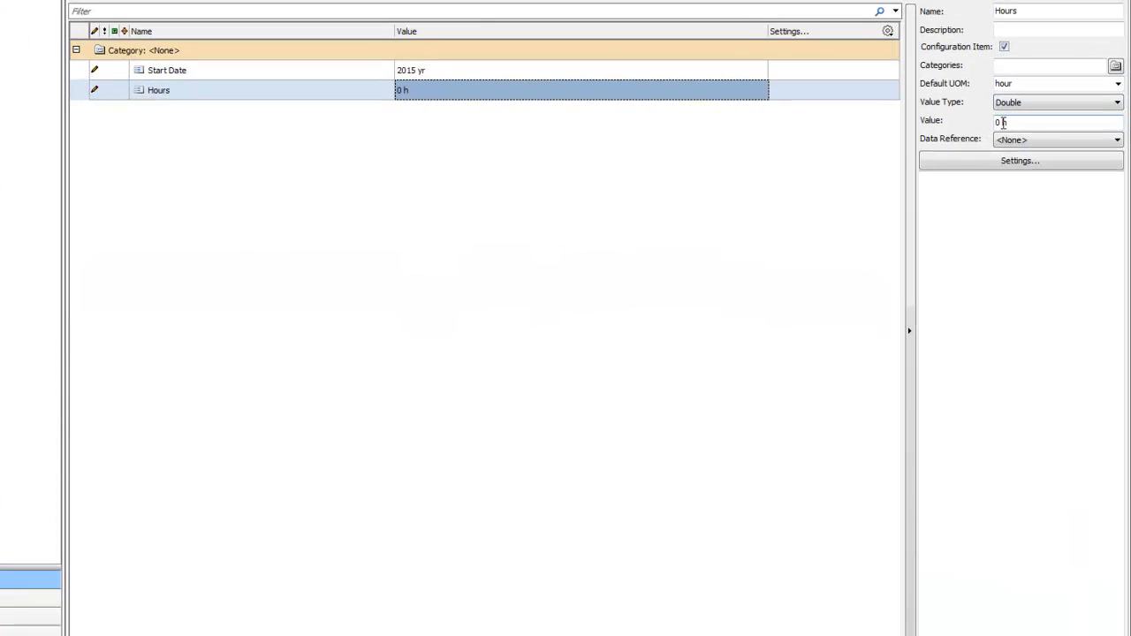
pyautogui.doubleClick(1018, 171)
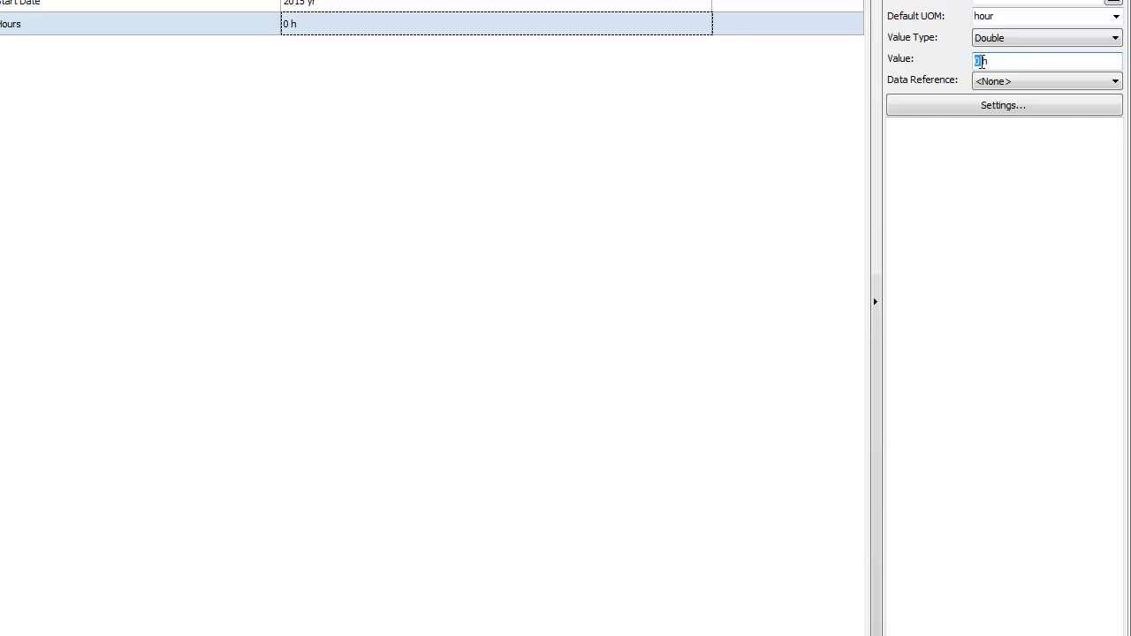
pyautogui.write('365')
pyautogui.click(215, 15)
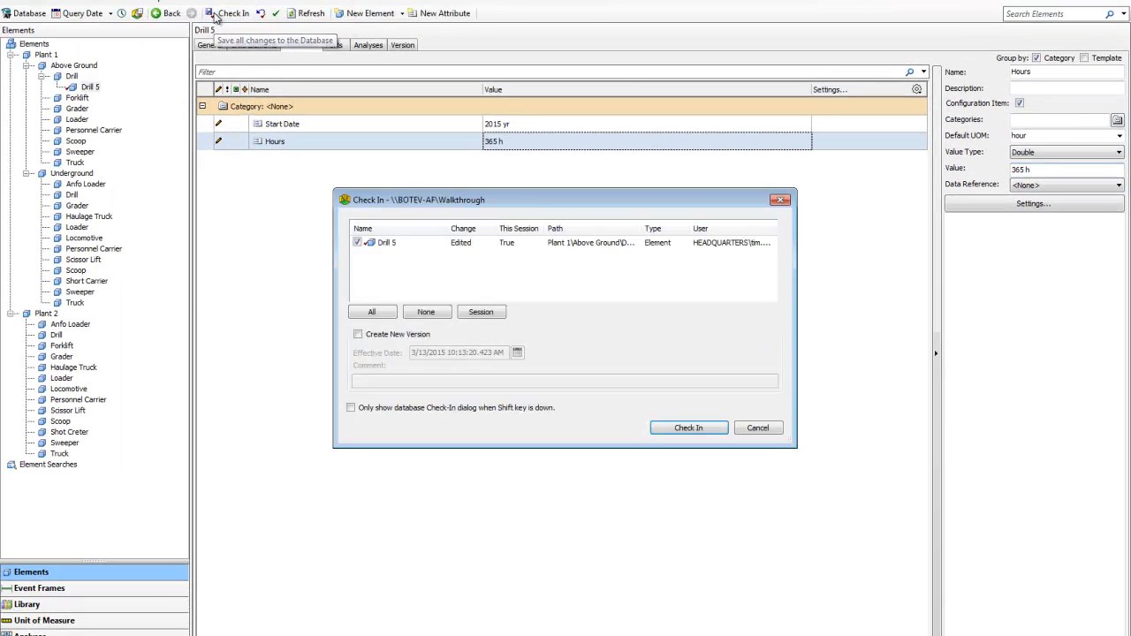
pyautogui.click(691, 427)
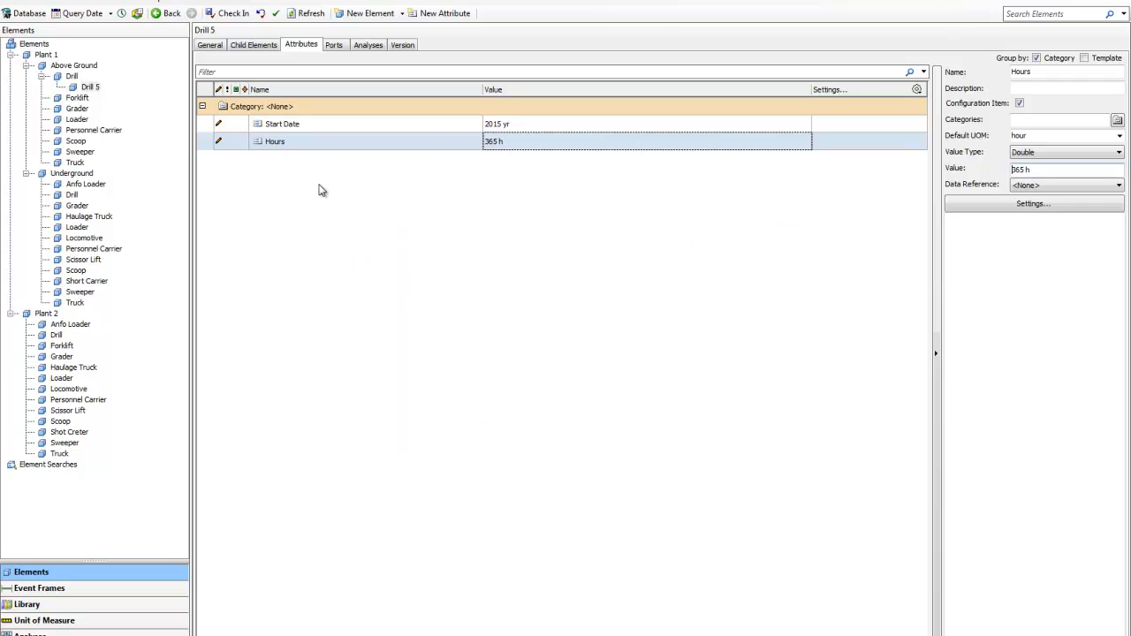
# Step: Add a String attribute named Work Order with the value WO521 to Drill 5 and check it in
pyautogui.rightClick(321, 190)
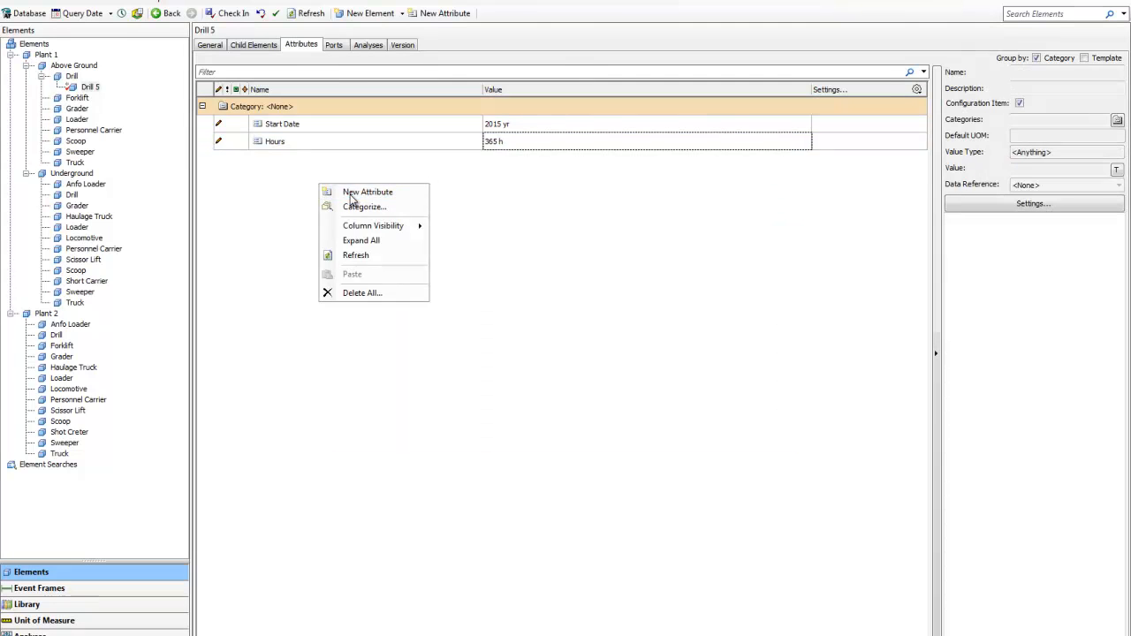
pyautogui.click(351, 193)
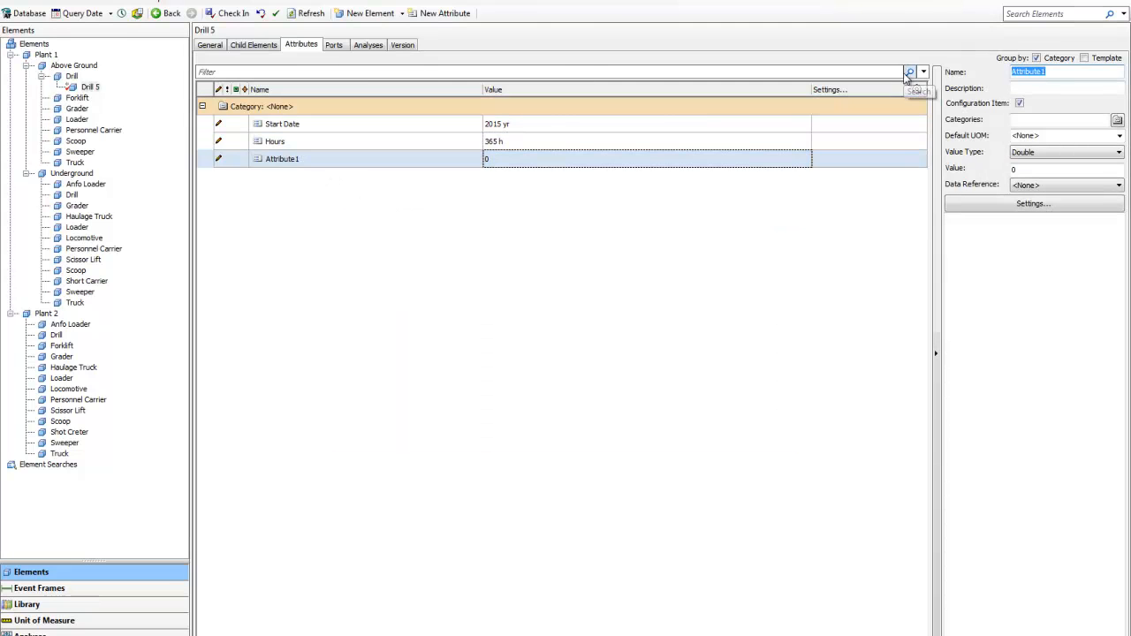
pyautogui.write('Work Order')
pyautogui.click(1118, 135)
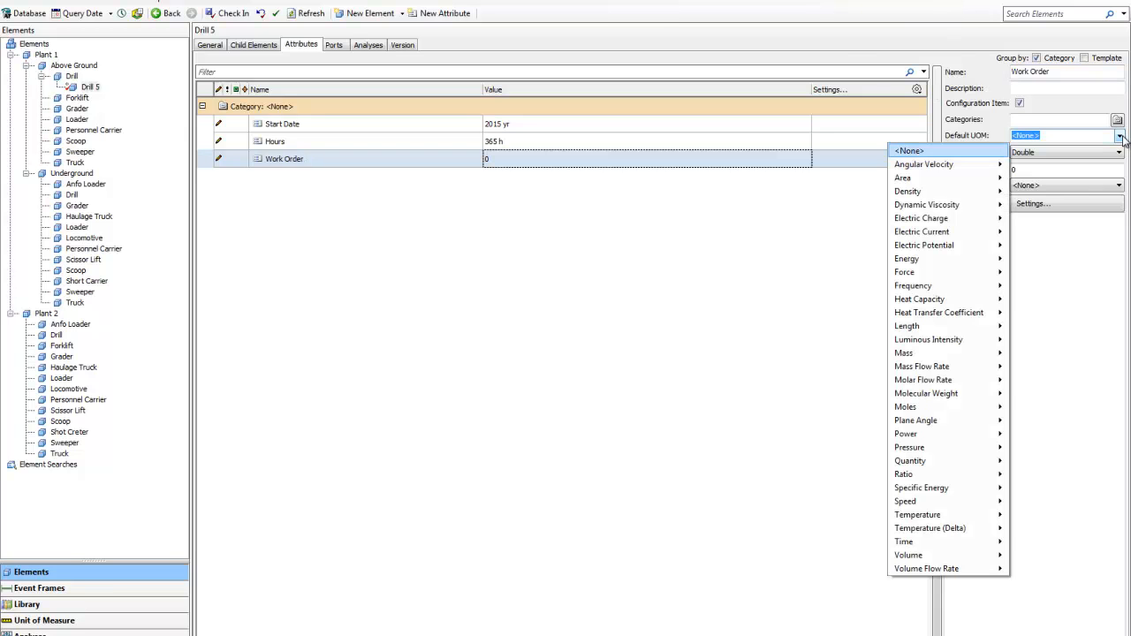
pyautogui.click(1098, 168)
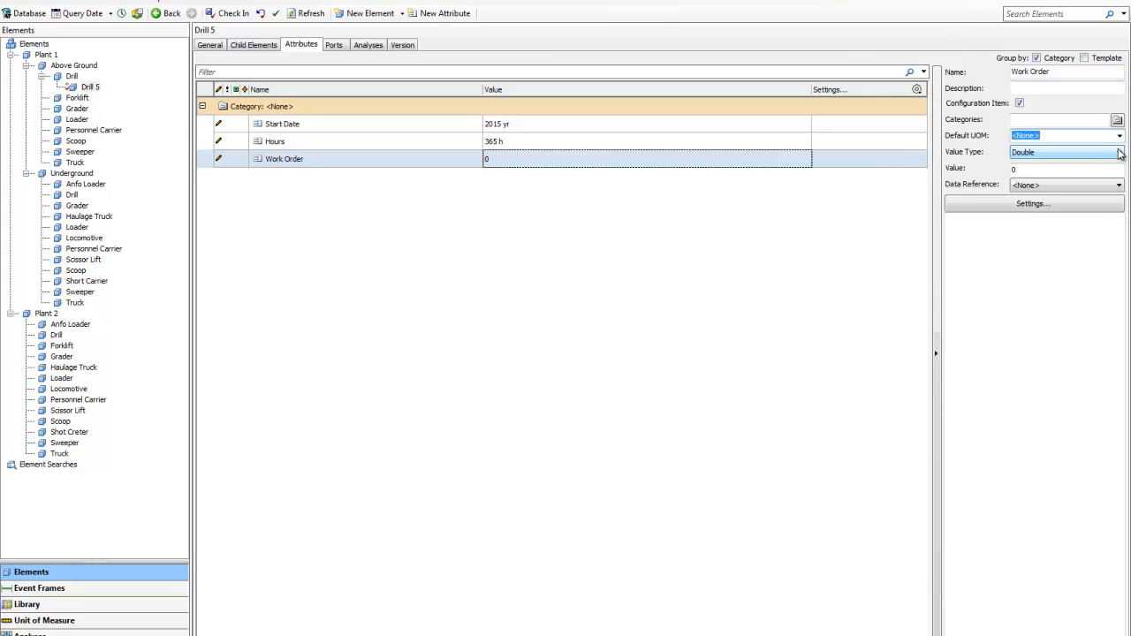
pyautogui.click(1118, 152)
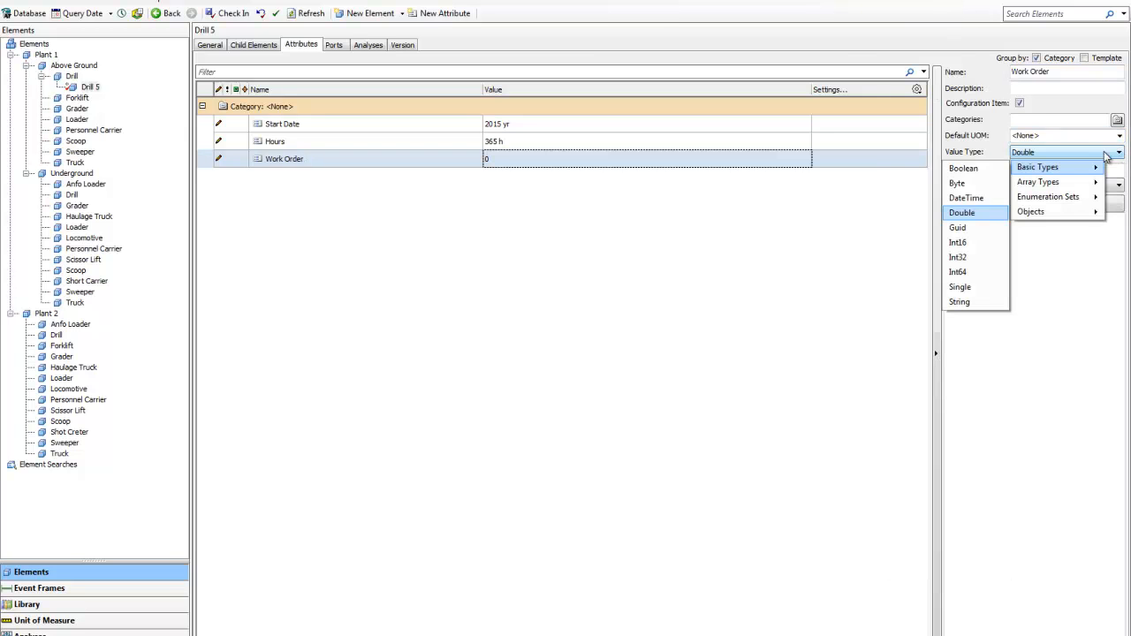
pyautogui.click(963, 301)
pyautogui.click(1028, 169)
pyautogui.write('WO521')
pyautogui.click(228, 12)
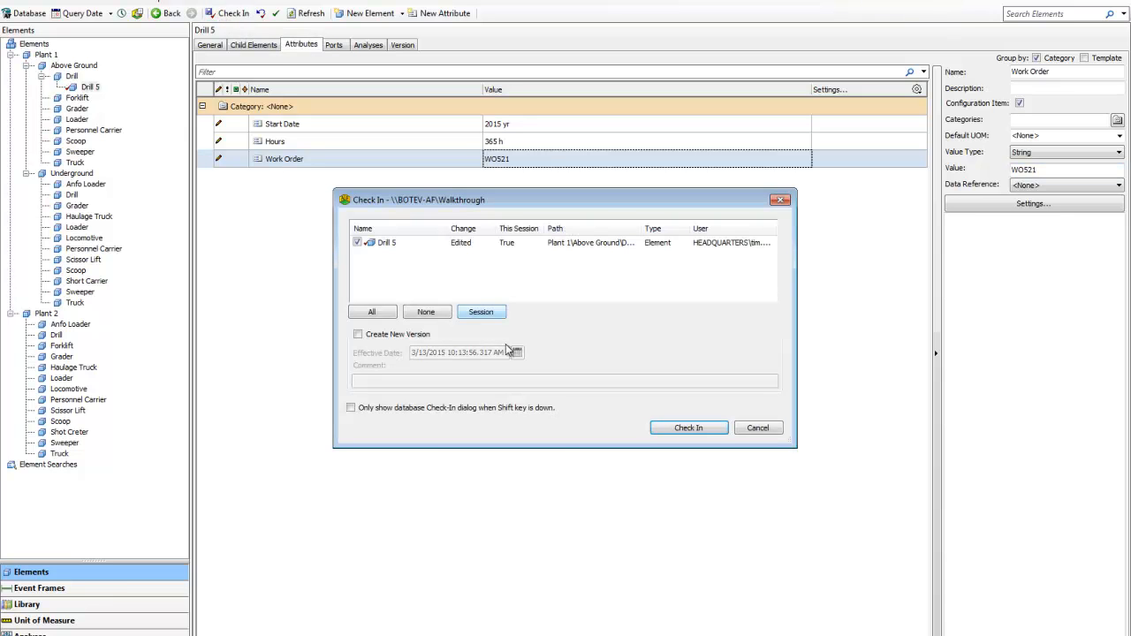
pyautogui.click(714, 428)
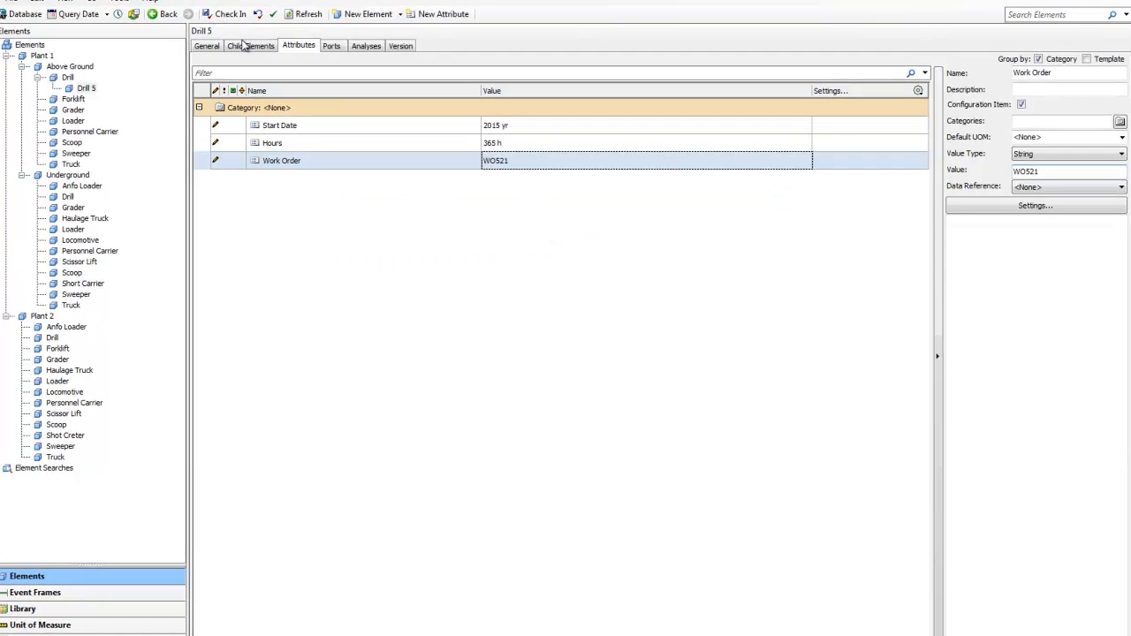
# Step: Set Drill 5's description to BOART DRILL #145 LONG YEAR, rename the element 01-LONGHL-ITH024, and check in the changes
pyautogui.click(112, 75)
pyautogui.moveTo(158, 115); pyautogui.dragTo(141, 113)
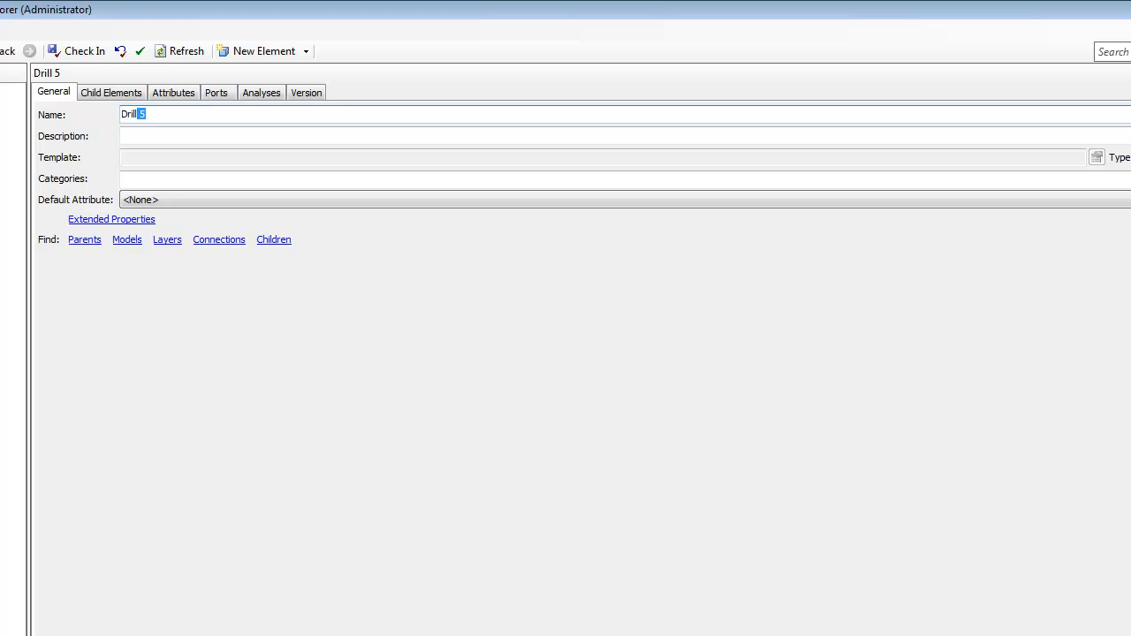
pyautogui.click(135, 136)
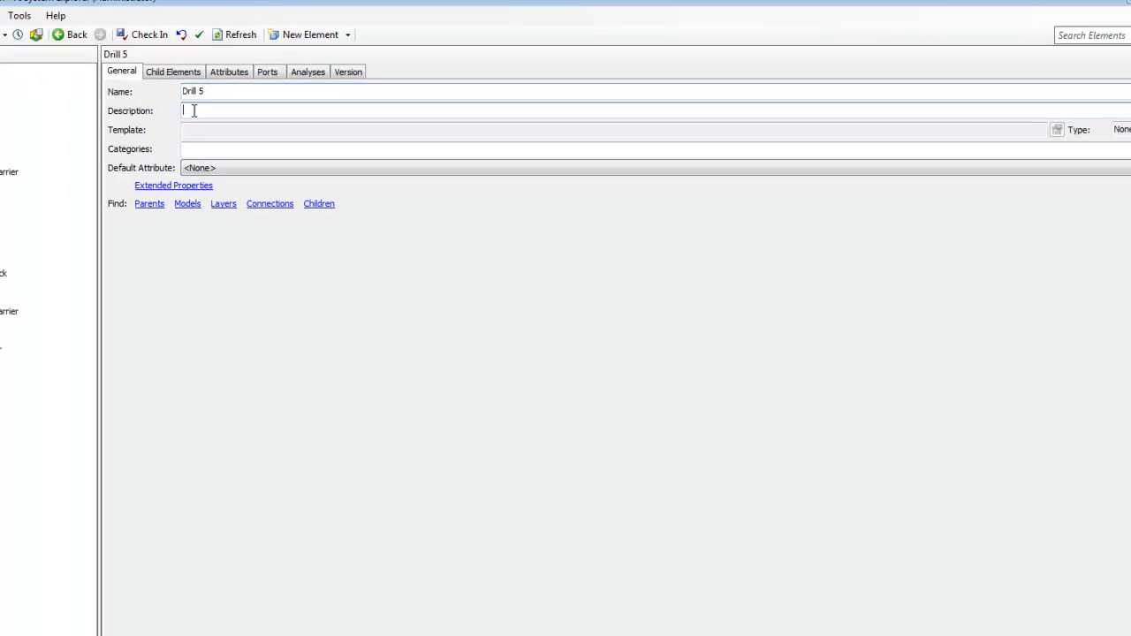
pyautogui.write('BOART DRILL #145 LONG YEAR')
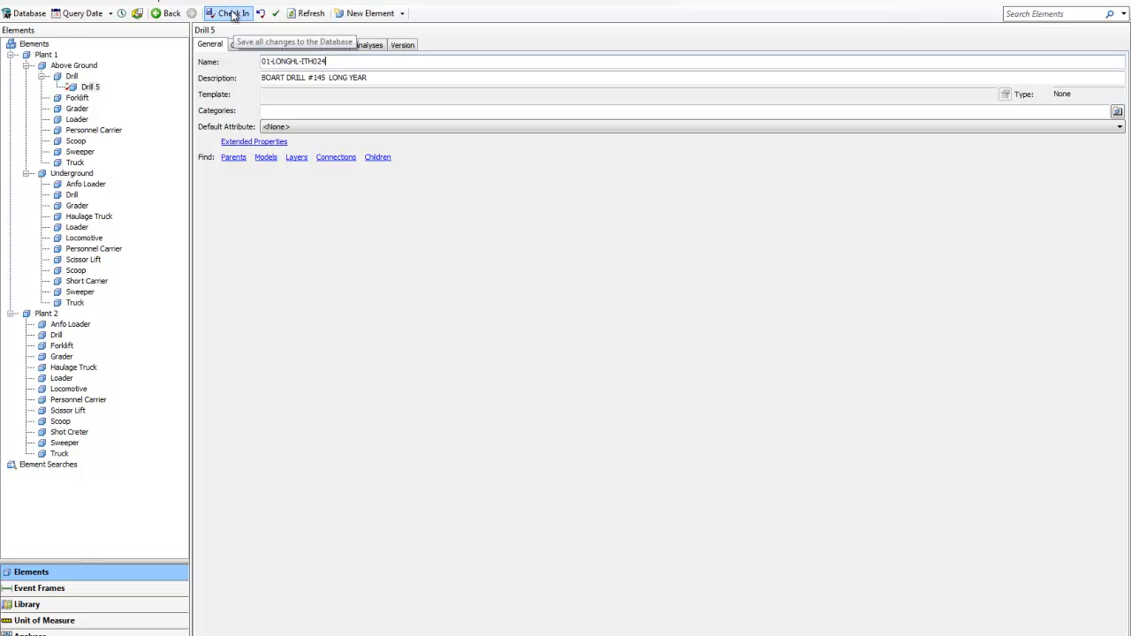
pyautogui.click(233, 13)
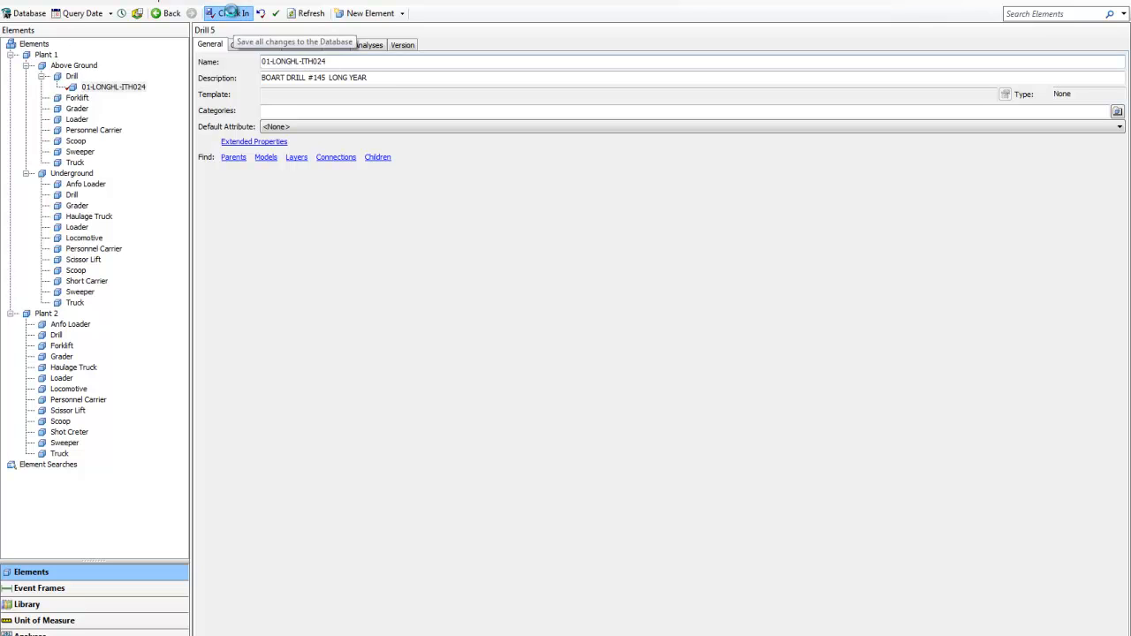
# Step: Switch to the browser dashboard and examine the description and name change entries for the renamed drill in the Walkthrough database
pyautogui.click(683, 426)
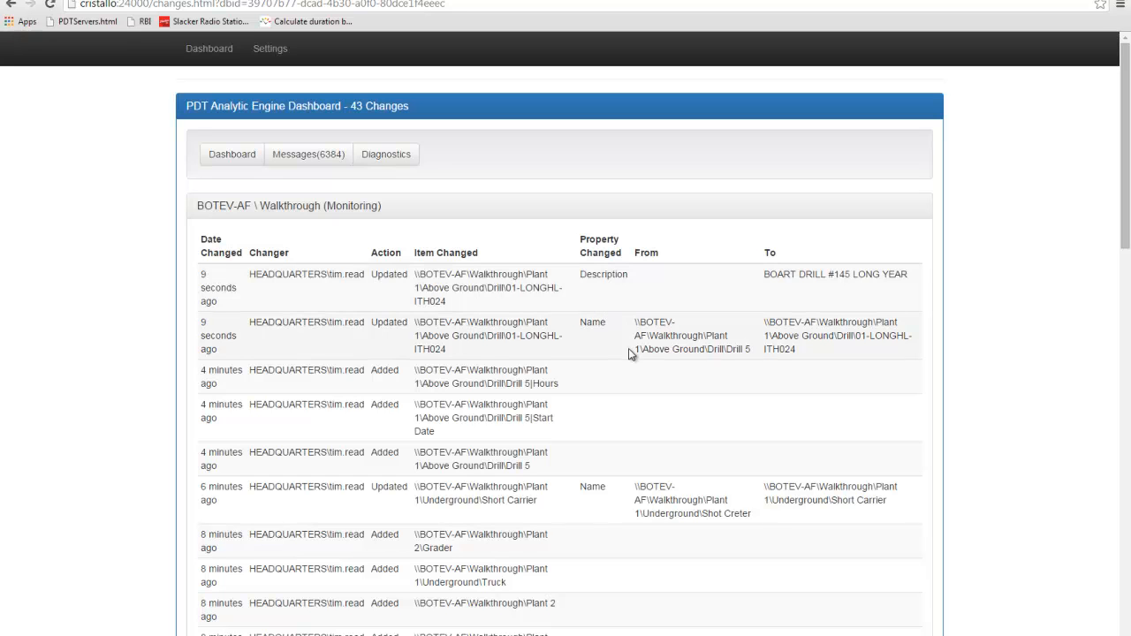
pyautogui.moveTo(581, 275); pyautogui.dragTo(630, 277)
pyautogui.click(534, 287)
pyautogui.moveTo(765, 351); pyautogui.dragTo(788, 349)
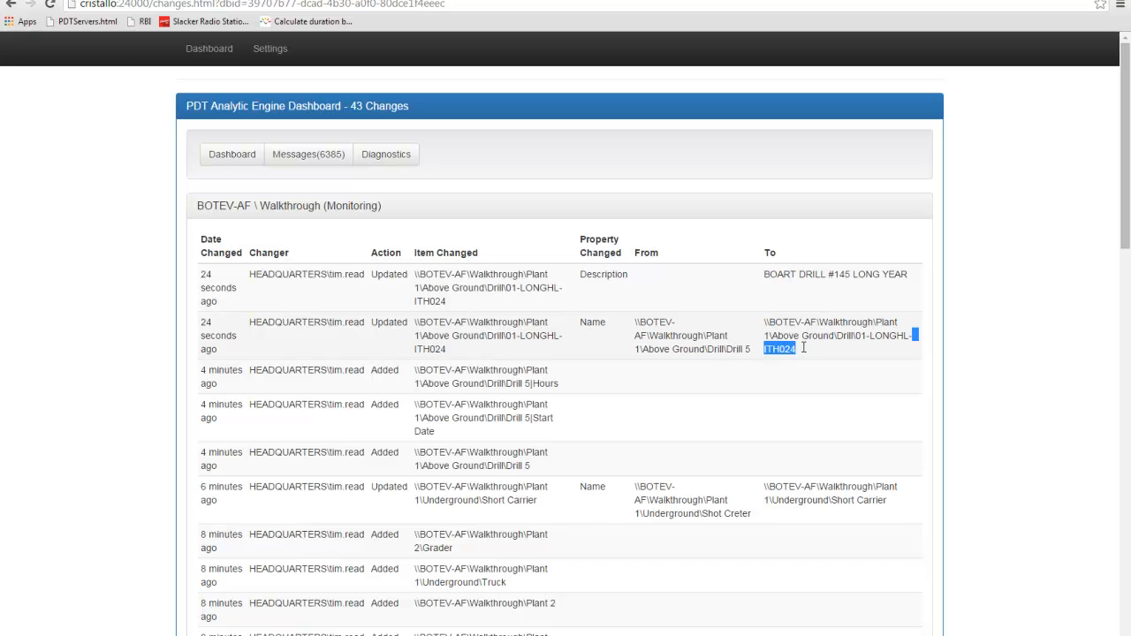
pyautogui.click(822, 351)
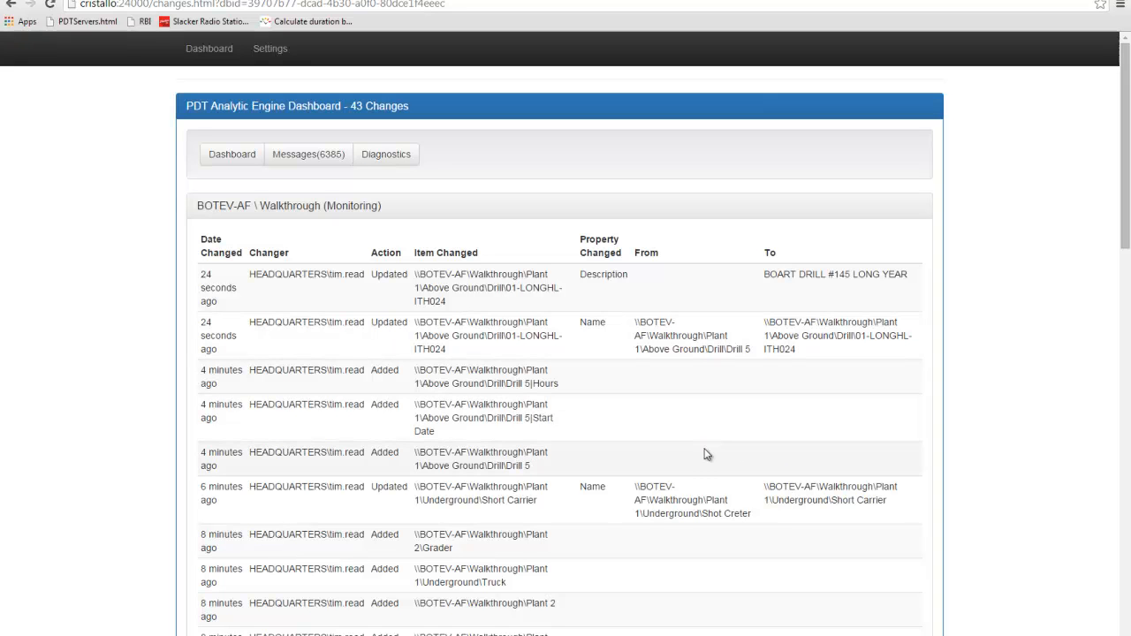
# Step: Return to the AF Databases overview and review the Walkthrough database's attribute, change and element counts
pyautogui.click(234, 161)
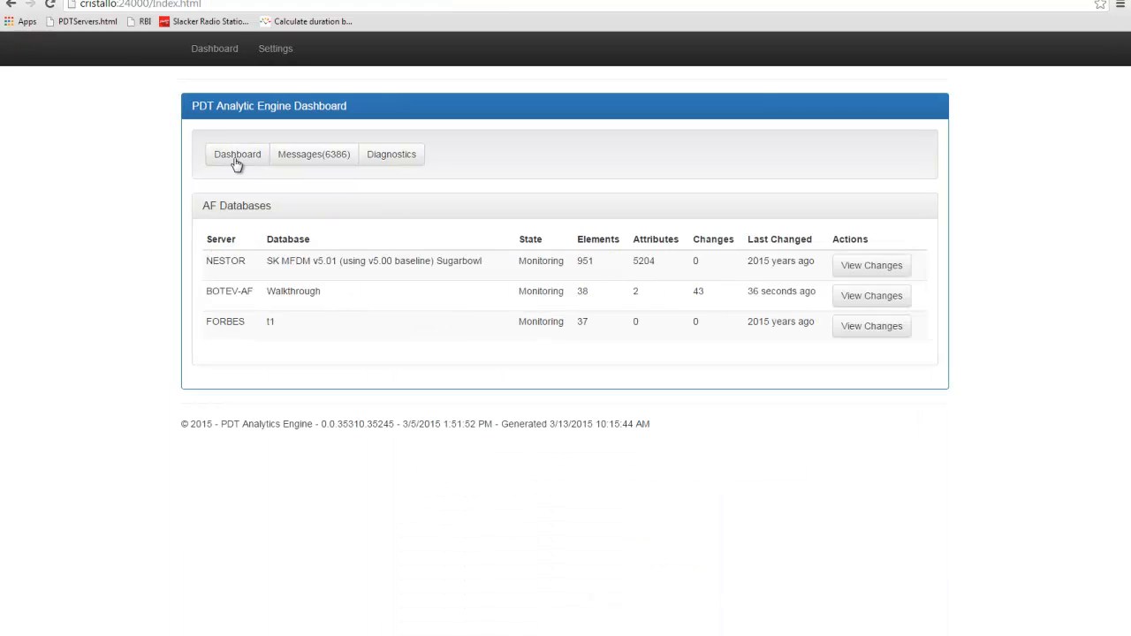
pyautogui.doubleClick(641, 298)
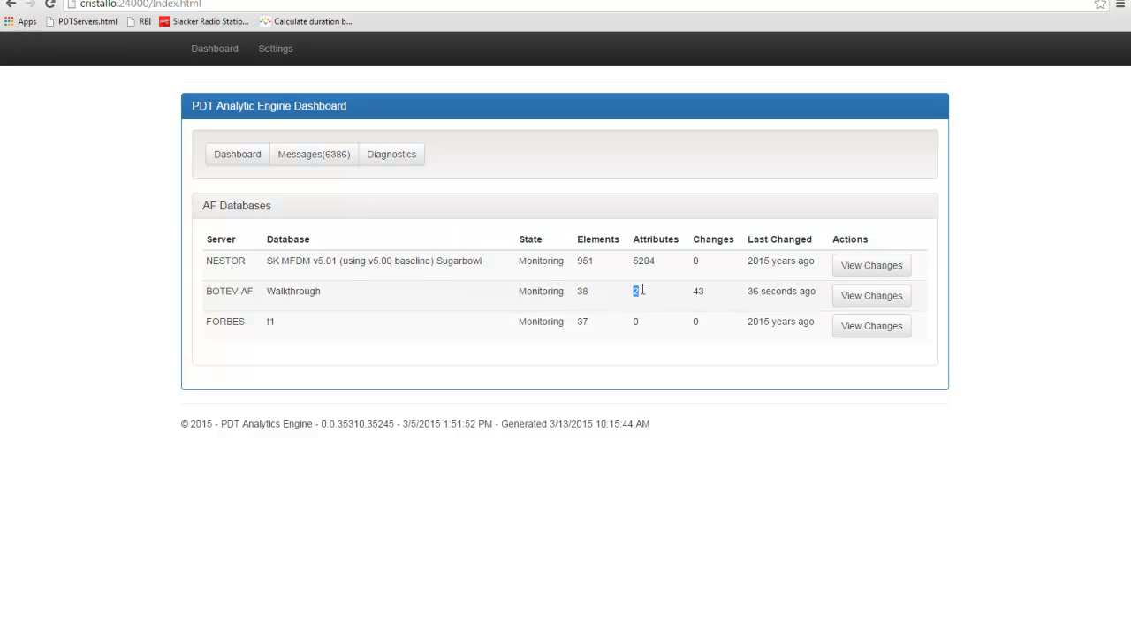
pyautogui.doubleClick(696, 296)
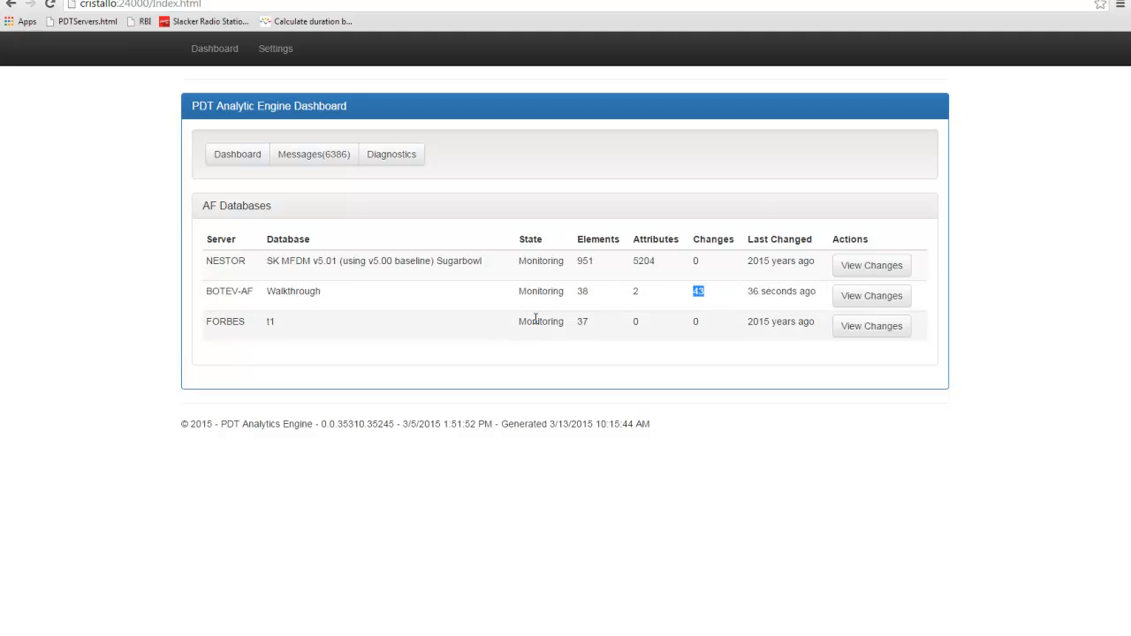
pyautogui.moveTo(577, 292); pyautogui.dragTo(586, 294)
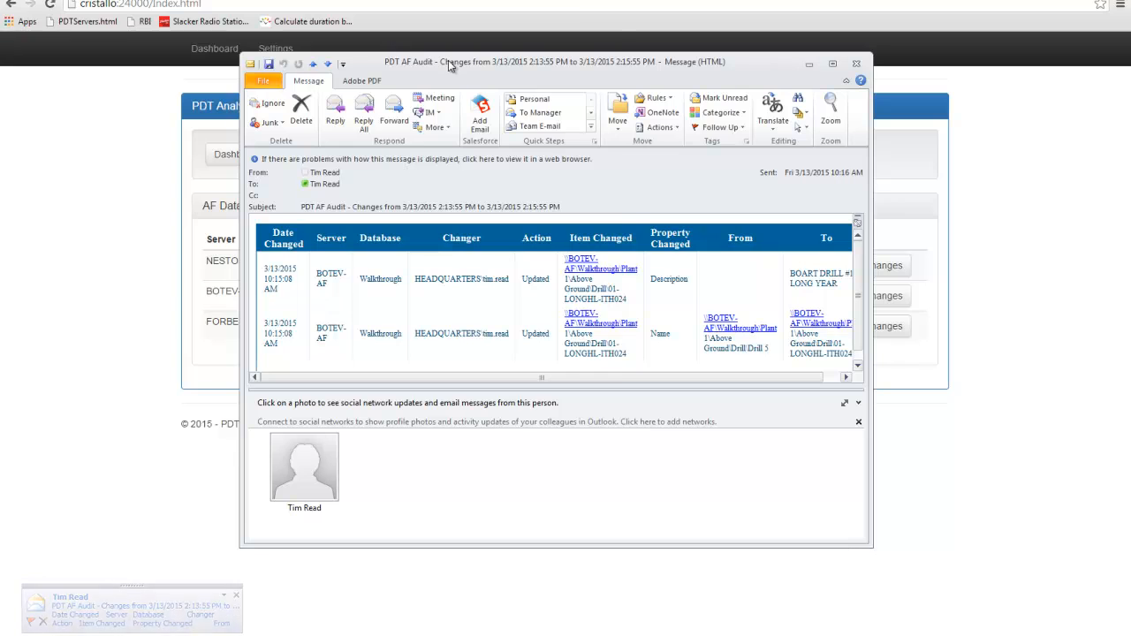
# Step: Enlarge the new Outlook alert email to full size and examine the drill's description and name changes
pyautogui.doubleClick(448, 60)
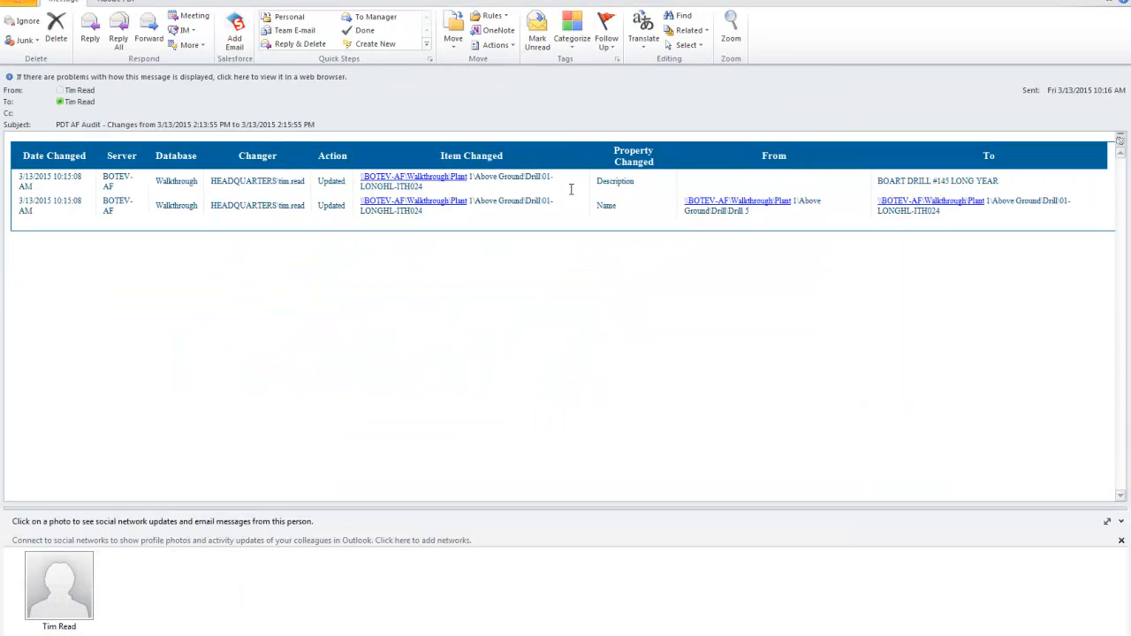